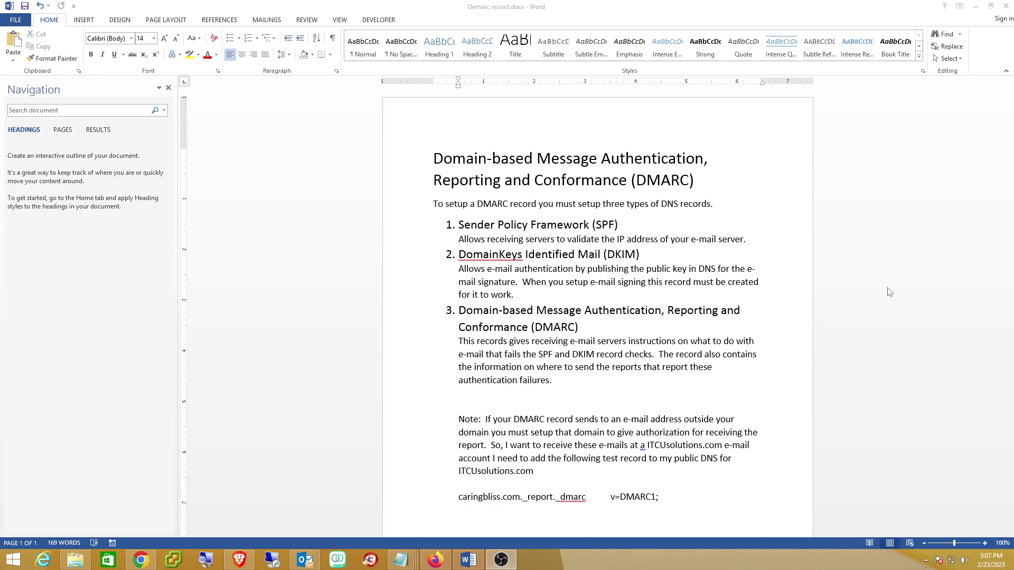
Show the caringbliss.com DNS Records table listing the A, NS, CNAME, SOA and MX records
{"action": "left_click", "coordinate": [141, 559]}
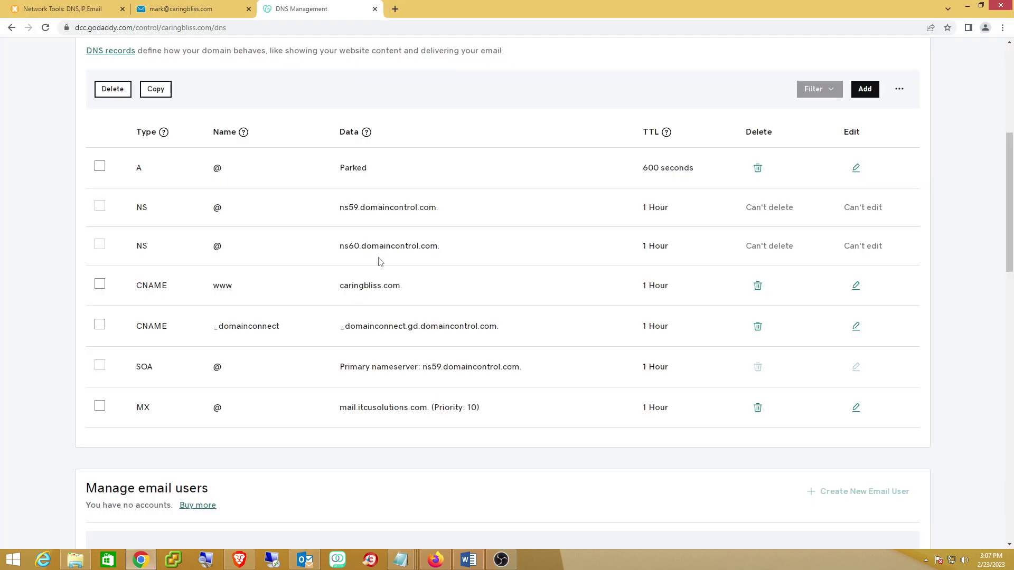
{"action": "scroll", "coordinate": [380, 261], "scroll_direction": "up", "scroll_amount": 4}
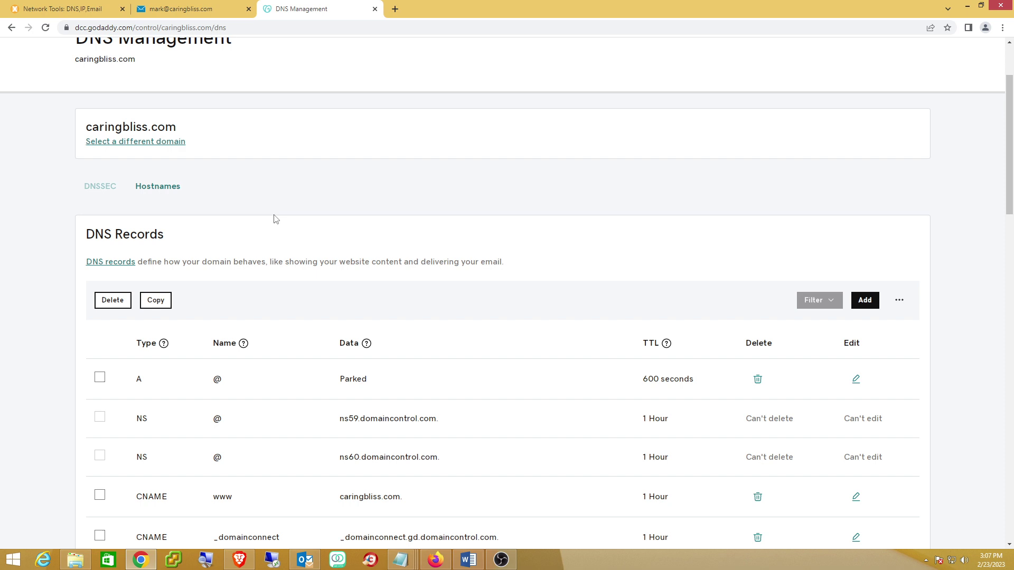
{"action": "scroll", "coordinate": [315, 235], "scroll_direction": "down", "scroll_amount": 3}
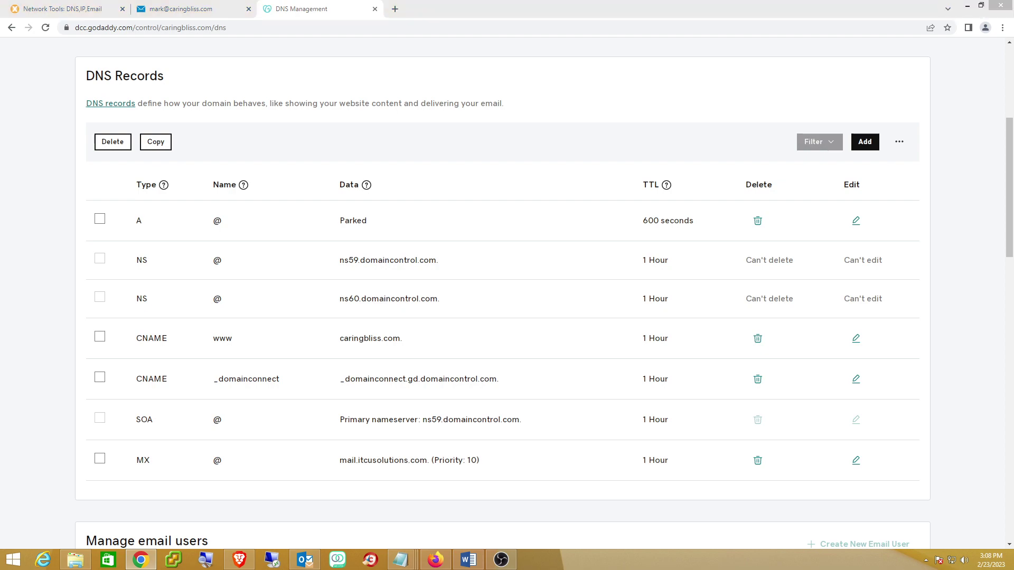
{"action": "key", "text": "super+d"}
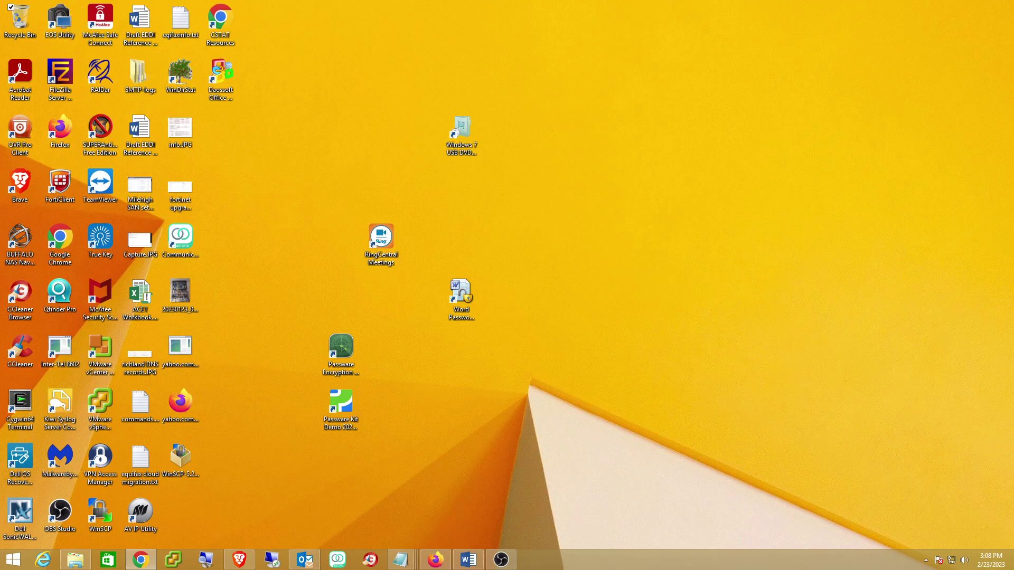
{"action": "key", "text": "super+d"}
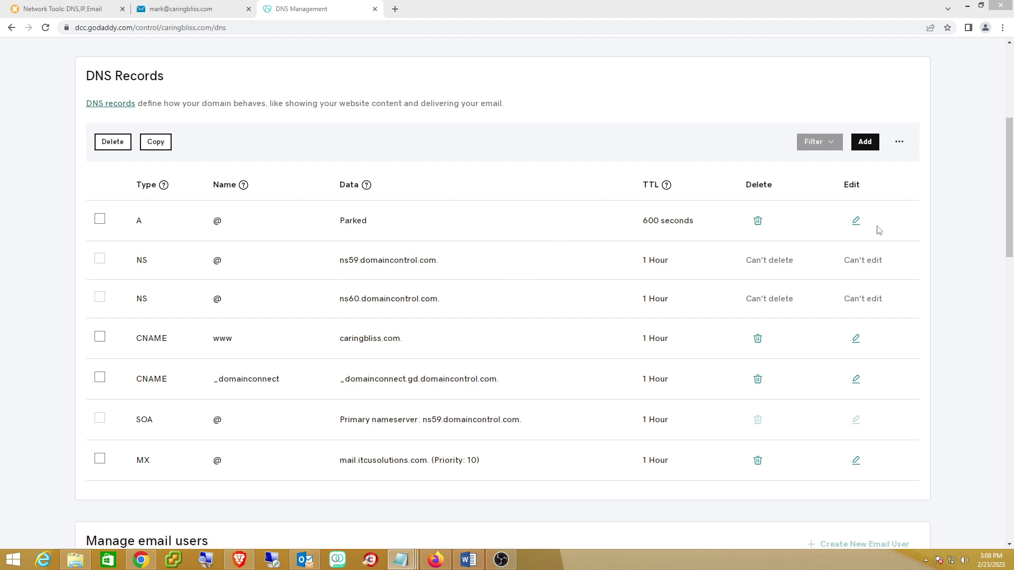
Start a new TXT DNS record named @
{"action": "left_click", "coordinate": [865, 143]}
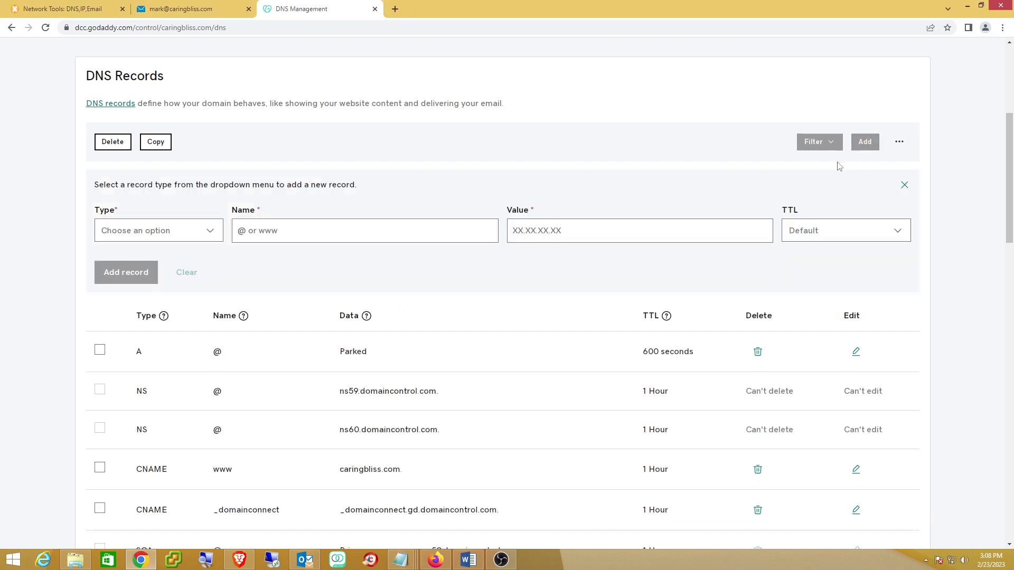
{"action": "left_click", "coordinate": [214, 236]}
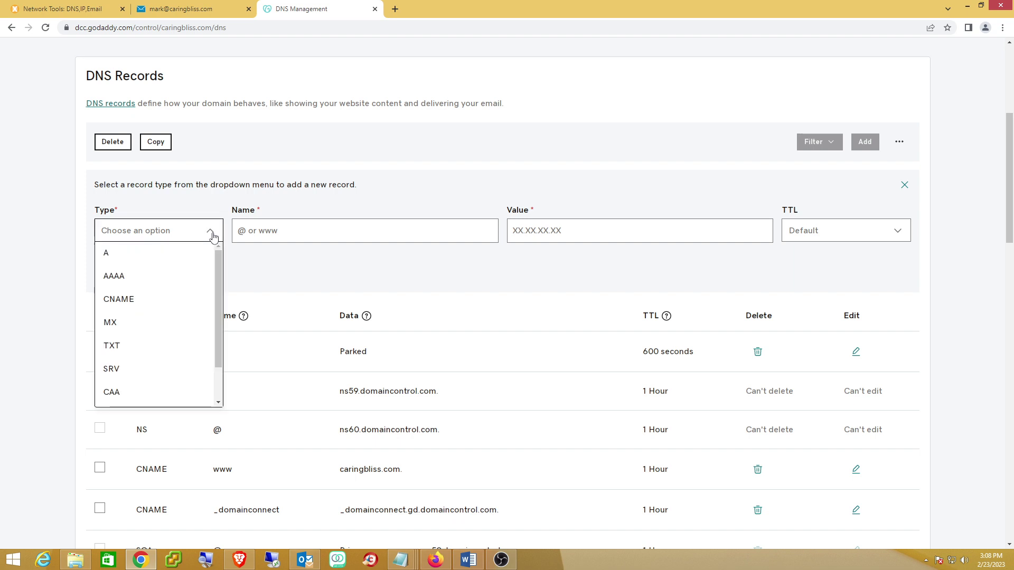
{"action": "left_click", "coordinate": [130, 354]}
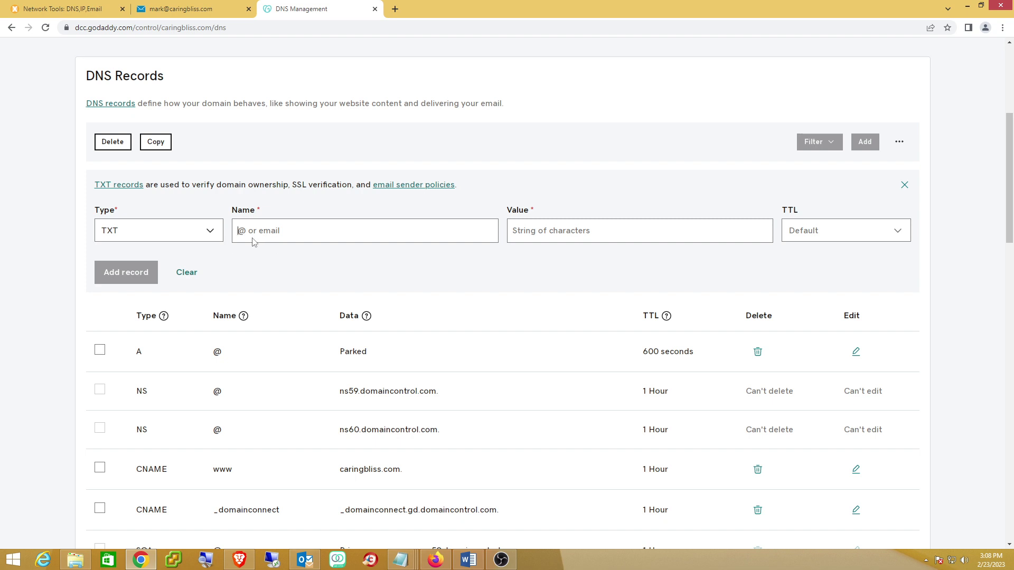
{"action": "type", "text": "@"}
Enter the SPF value 'v=spf1 mx ip4:200.1.23.45' into the record, correcting typos
{"action": "left_click", "coordinate": [544, 233]}
{"action": "type", "text": "v"}
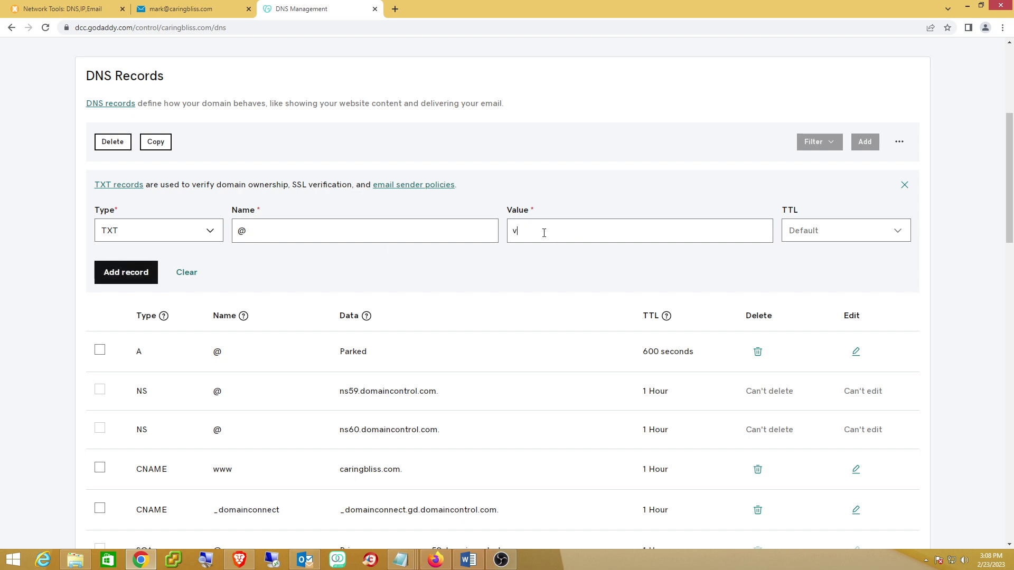
{"action": "type", "text": "=spf1 mx p4:200.1.23.45 iinclude:spf"}
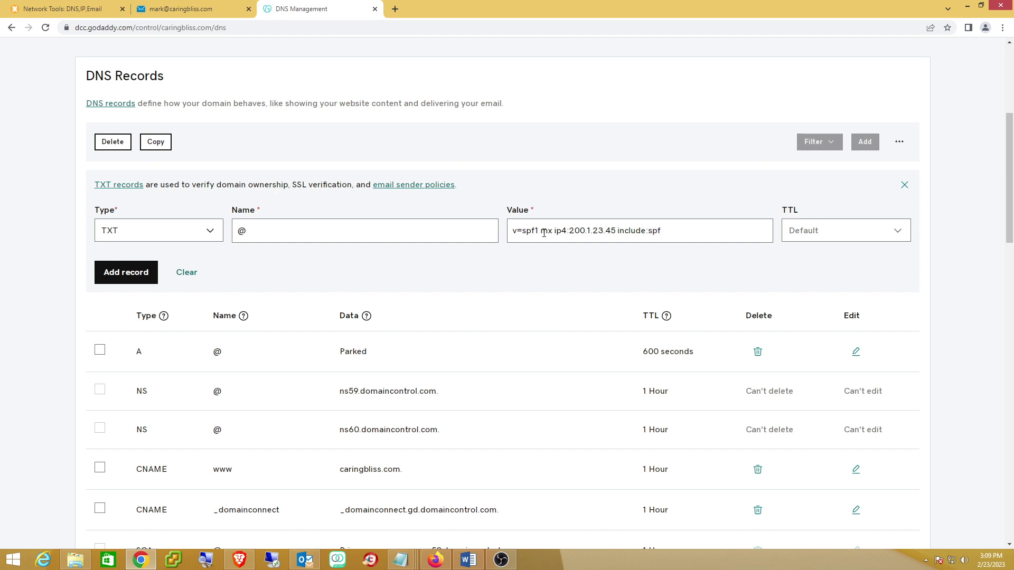
Replace the extra 'ip4:' with 'include:spf.ess.barracuanetworks.co -all' to finish the SPF value
{"action": "type", "text": ".ess.ba"}
{"action": "type", "text": "rracuanetworks.co -all"}
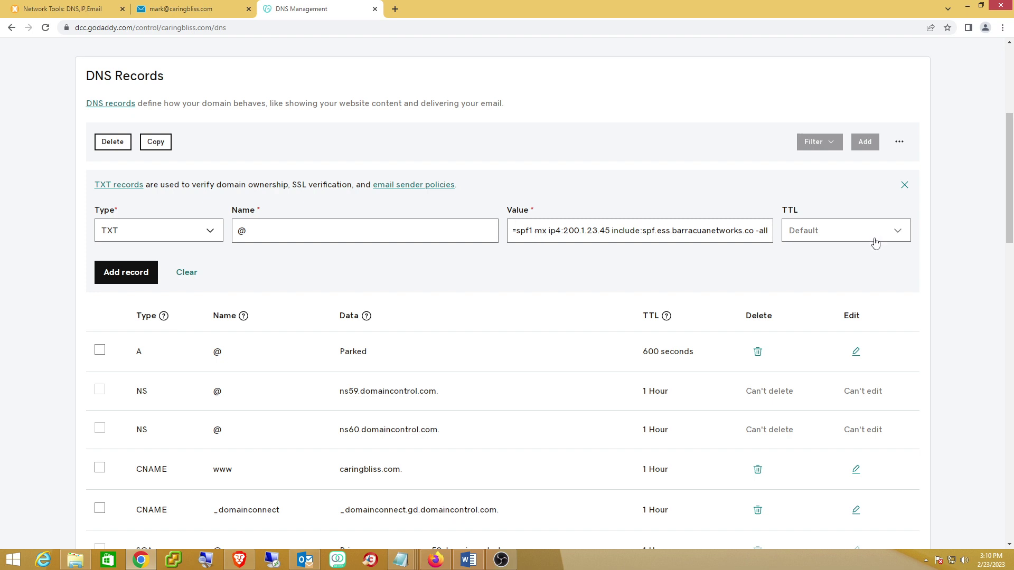
Save the SPF TXT record with a 1 Hour TTL, then switch to the webmail inbox
{"action": "left_click", "coordinate": [899, 233]}
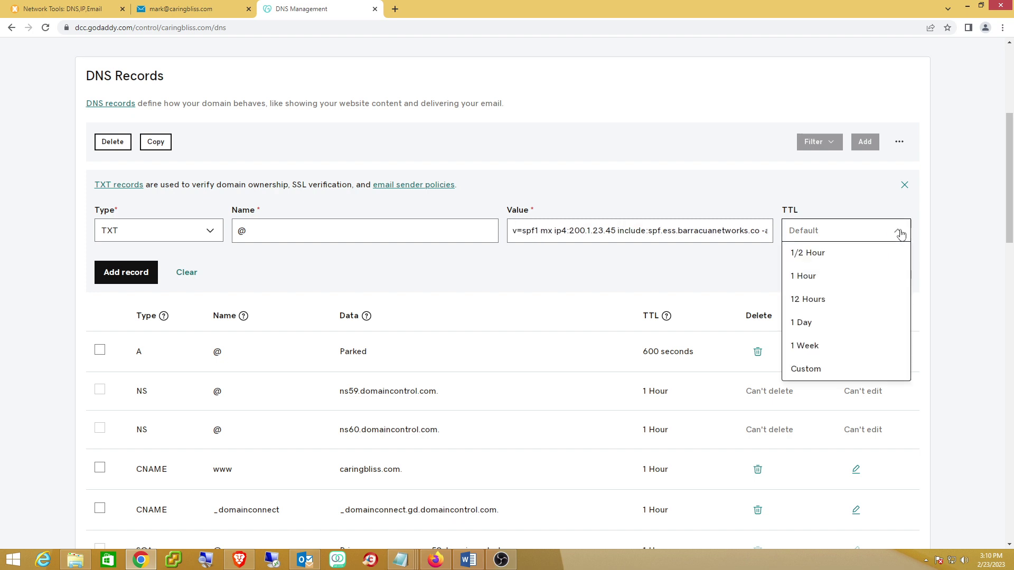
{"action": "left_click", "coordinate": [826, 277]}
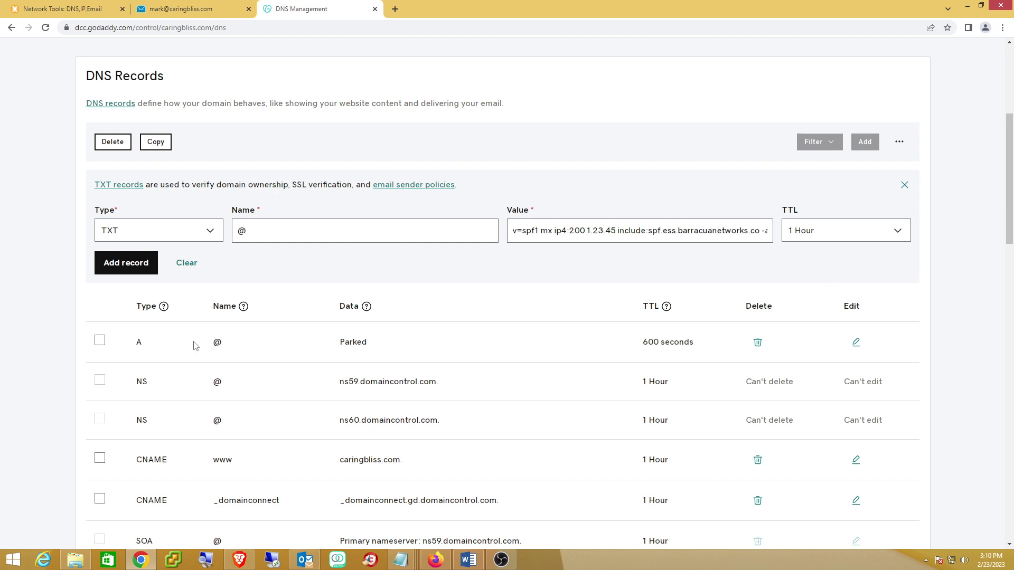
{"action": "left_click", "coordinate": [117, 264]}
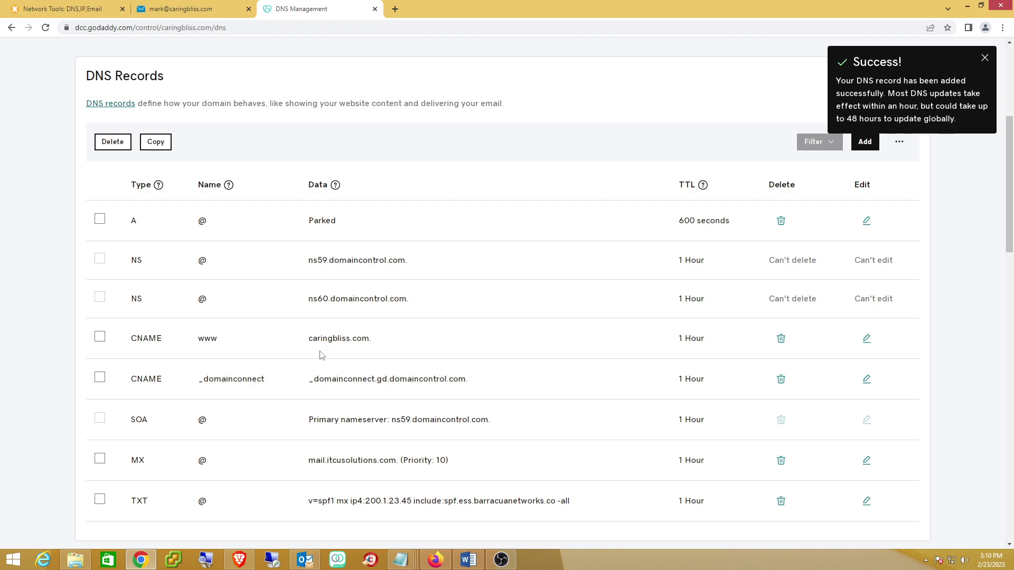
{"action": "left_click", "coordinate": [186, 11]}
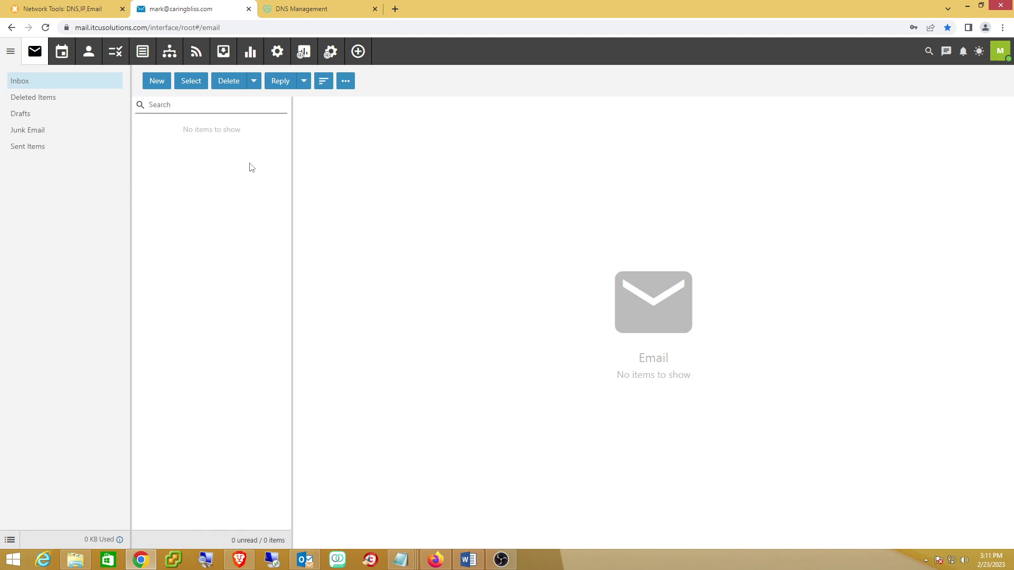
Open the domain's General settings in SmarterMail and bring up the Email Signing settings
{"action": "left_click", "coordinate": [331, 51]}
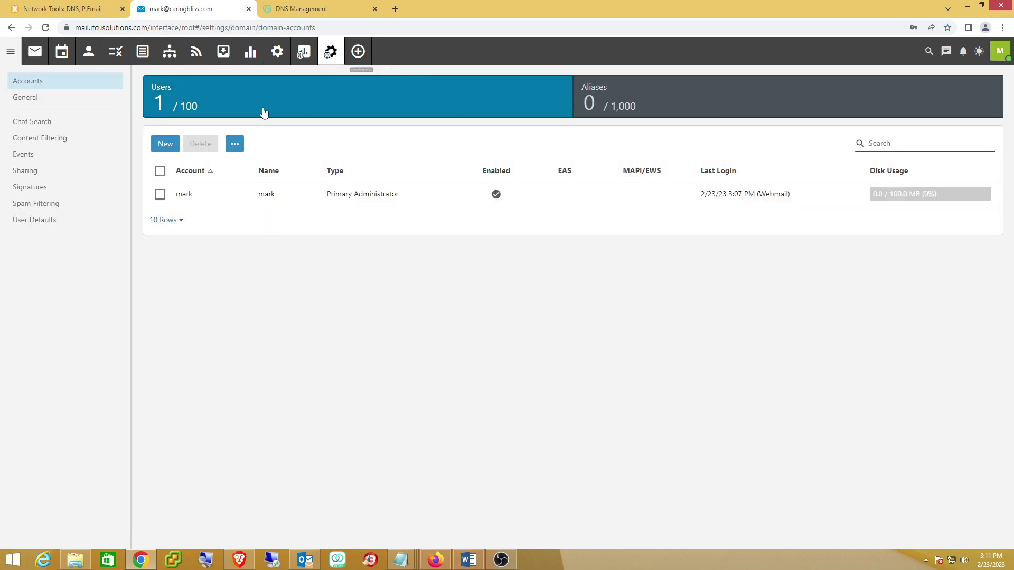
{"action": "left_click", "coordinate": [49, 102]}
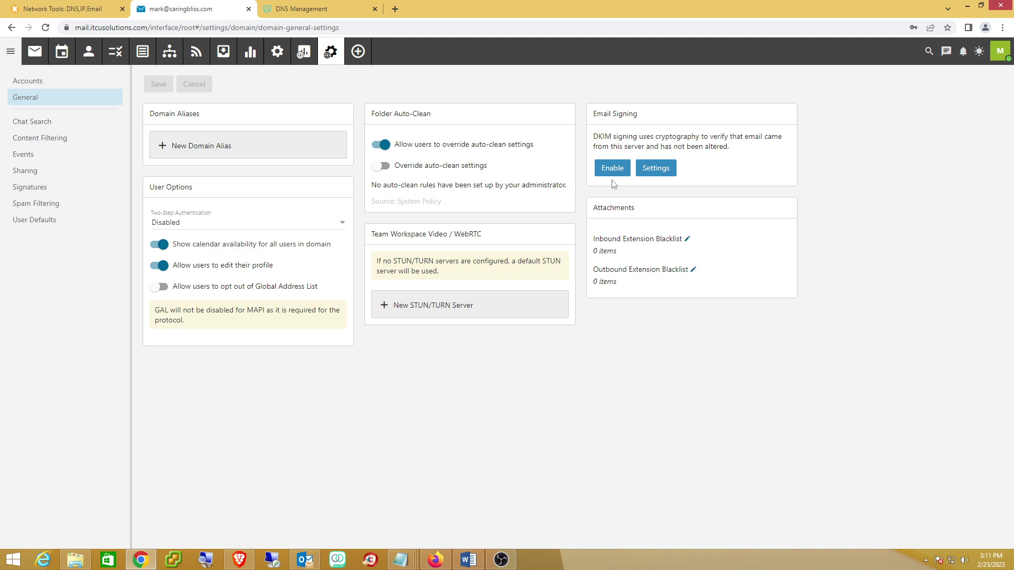
{"action": "left_click", "coordinate": [655, 171]}
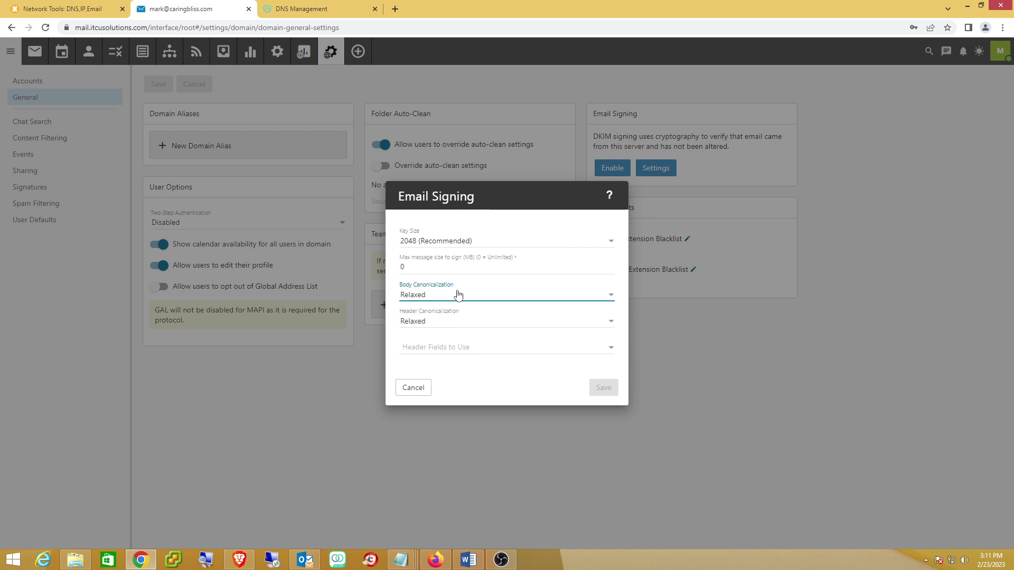
Keep Relaxed body canonicalization, enable DKIM signing, and select the record name 8DB15E754148DBA._domainKey
{"action": "left_click", "coordinate": [609, 296]}
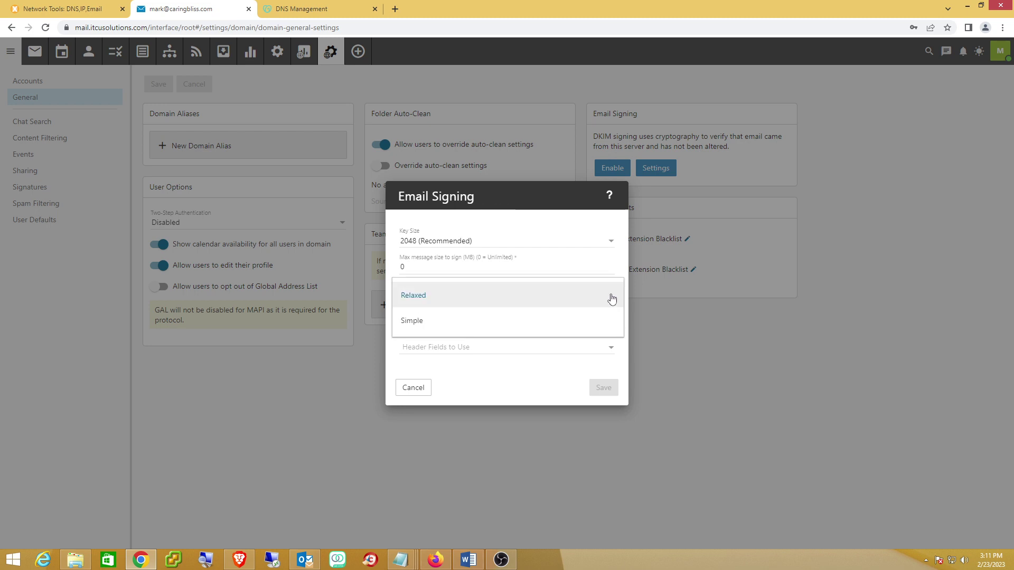
{"action": "left_click", "coordinate": [611, 299]}
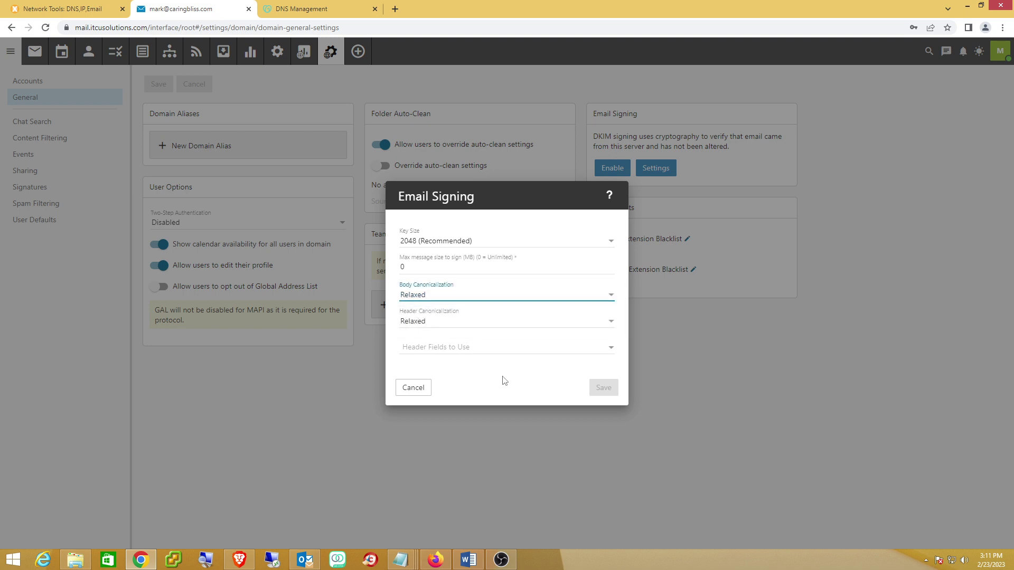
{"action": "left_click", "coordinate": [414, 390]}
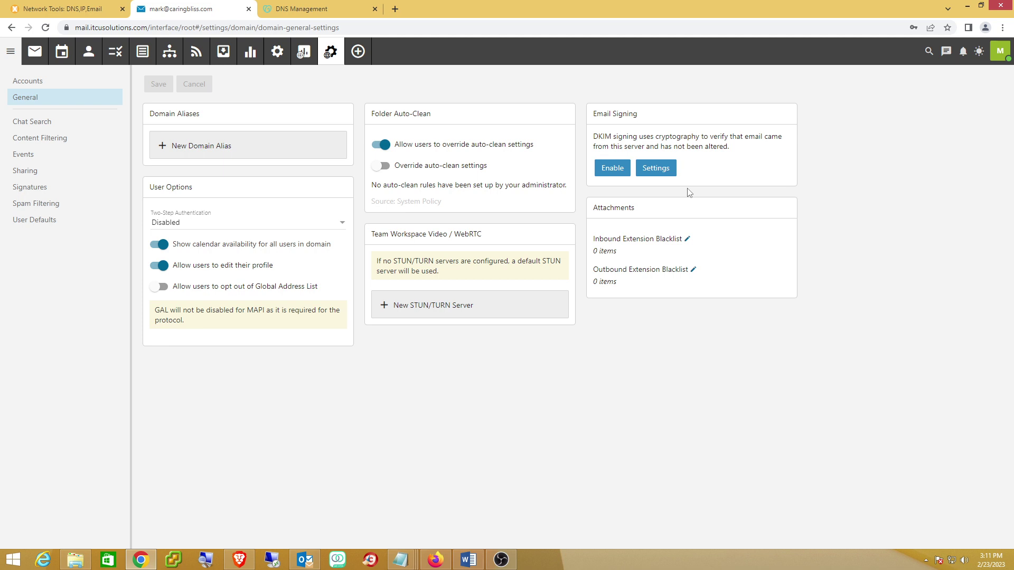
{"action": "left_click", "coordinate": [611, 170]}
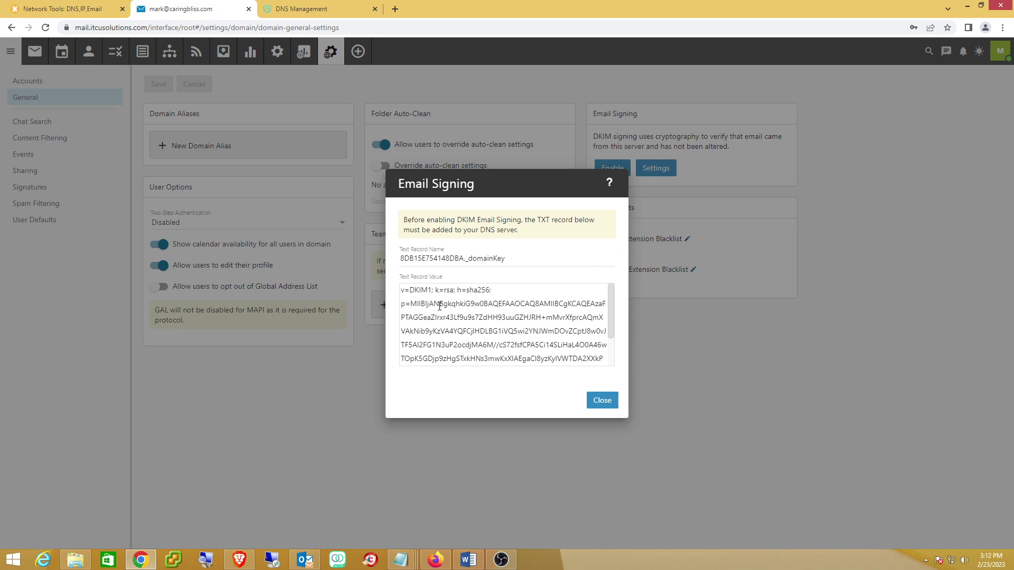
{"action": "left_click_drag", "start_coordinate": [522, 258], "coordinate": [400, 259]}
{"action": "key", "text": "ctrl+c"}
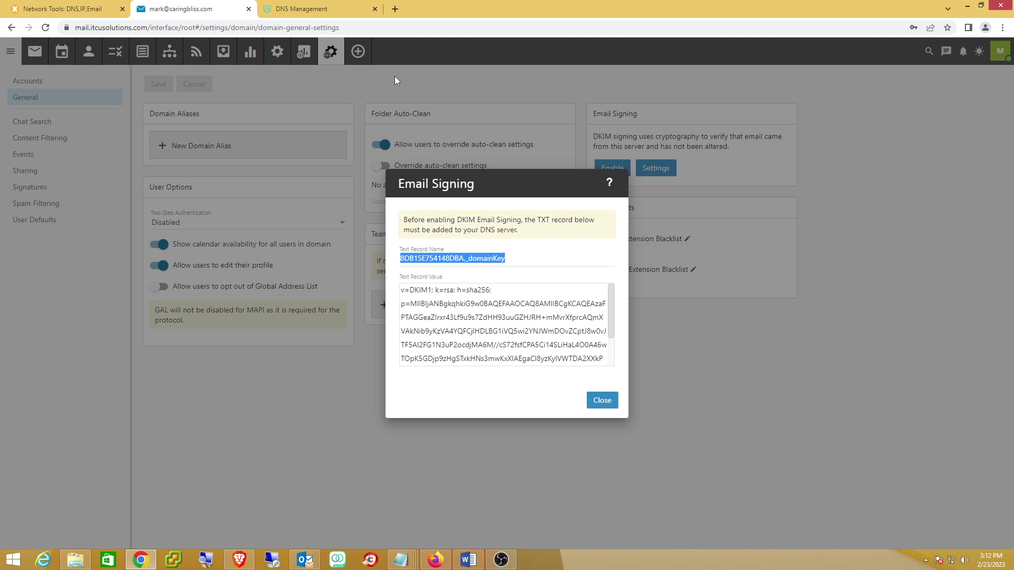
Start a new GoDaddy TXT record named 8DB15E754148DBA._domainKey from the copied name
{"action": "left_click", "coordinate": [309, 12]}
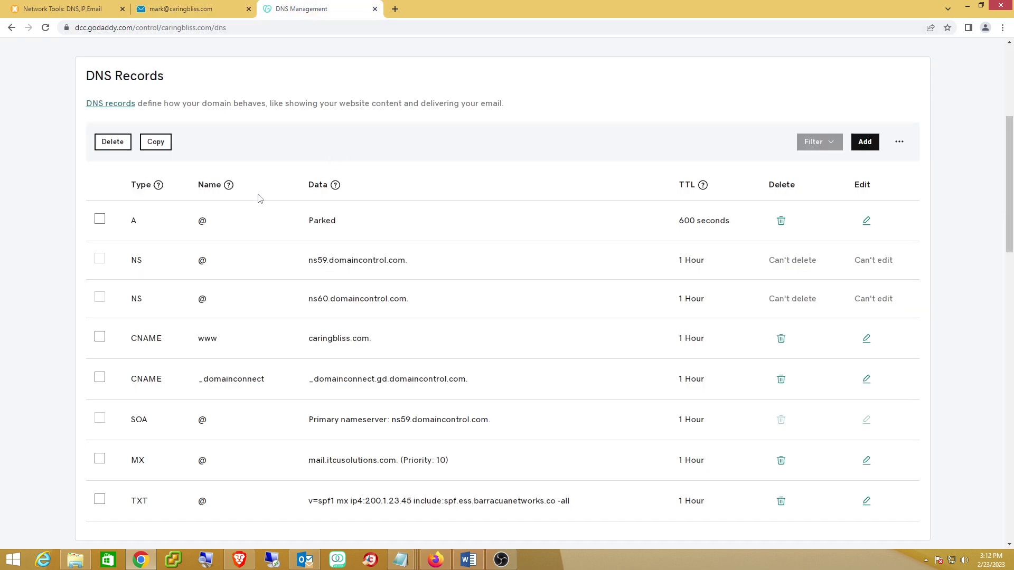
{"action": "left_click", "coordinate": [865, 143]}
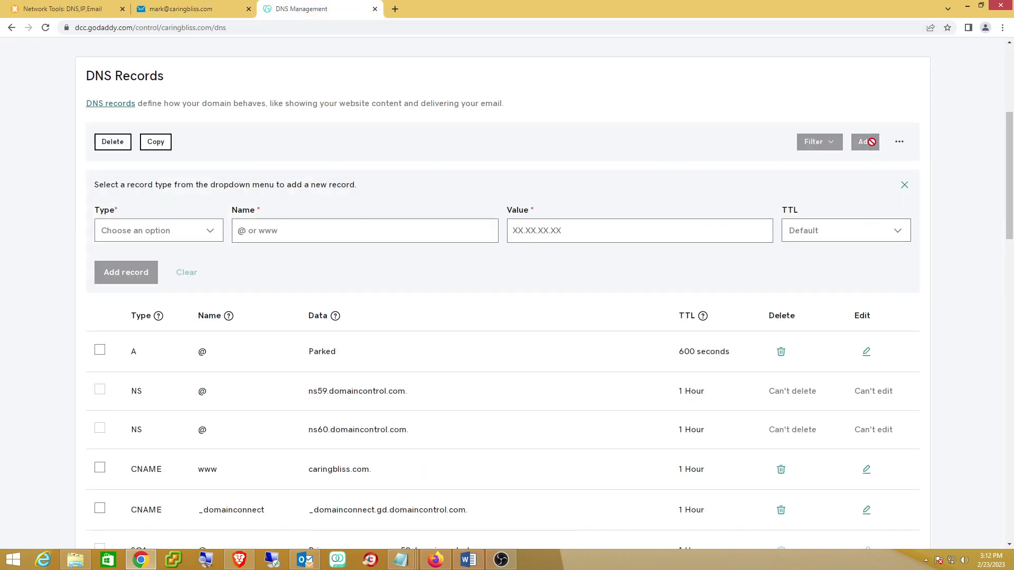
{"action": "left_click", "coordinate": [210, 232]}
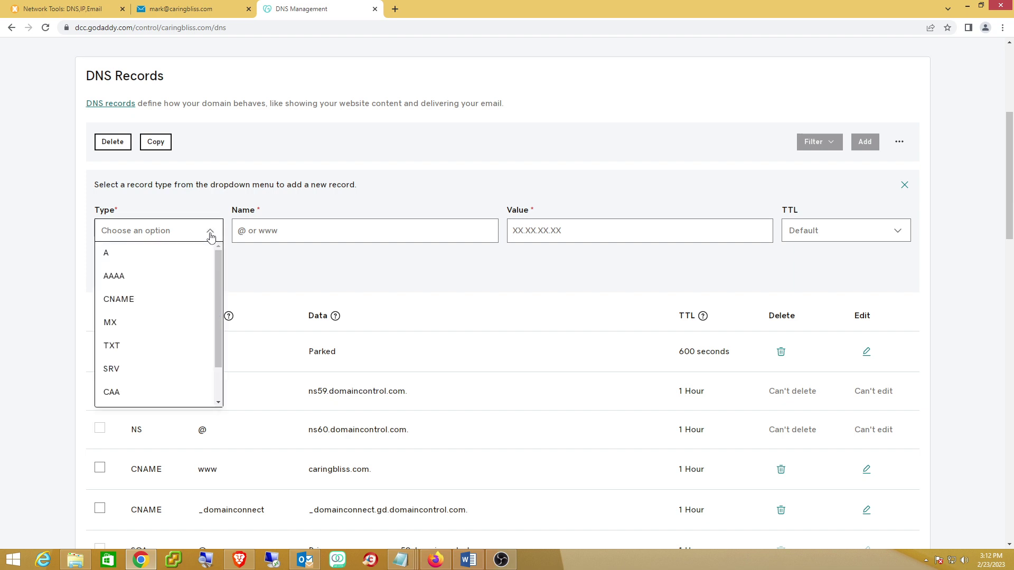
{"action": "left_click", "coordinate": [122, 354]}
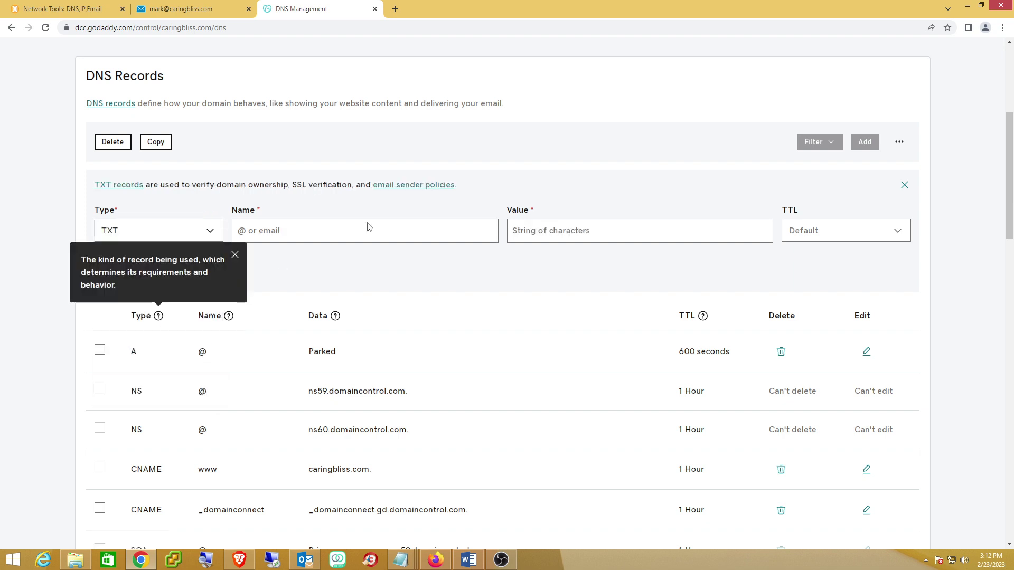
{"action": "key", "text": "ctrl+v"}
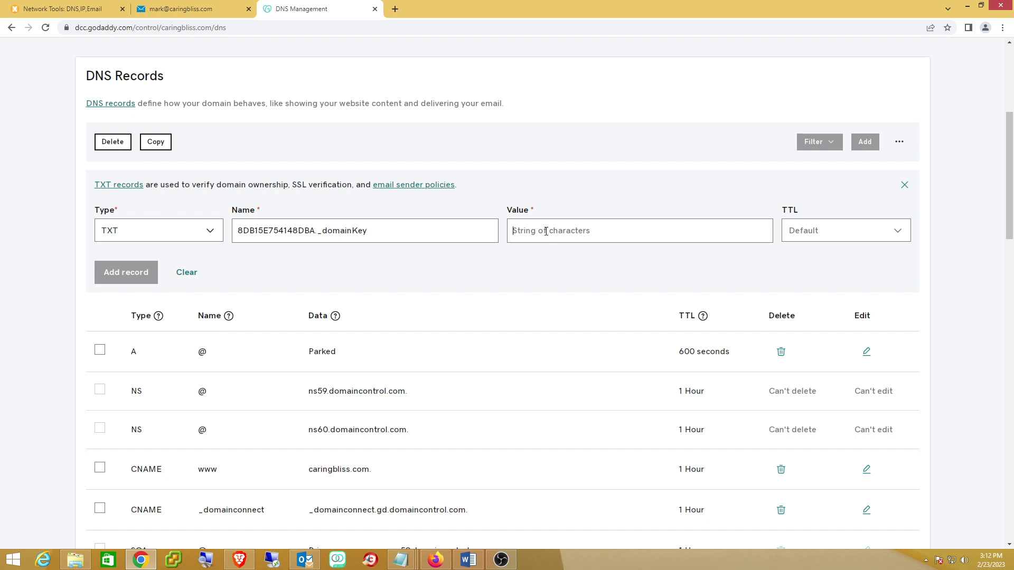
Paste the SmarterMail DKIM key as the value and save with a 1 Hour TTL
{"action": "left_click", "coordinate": [195, 9]}
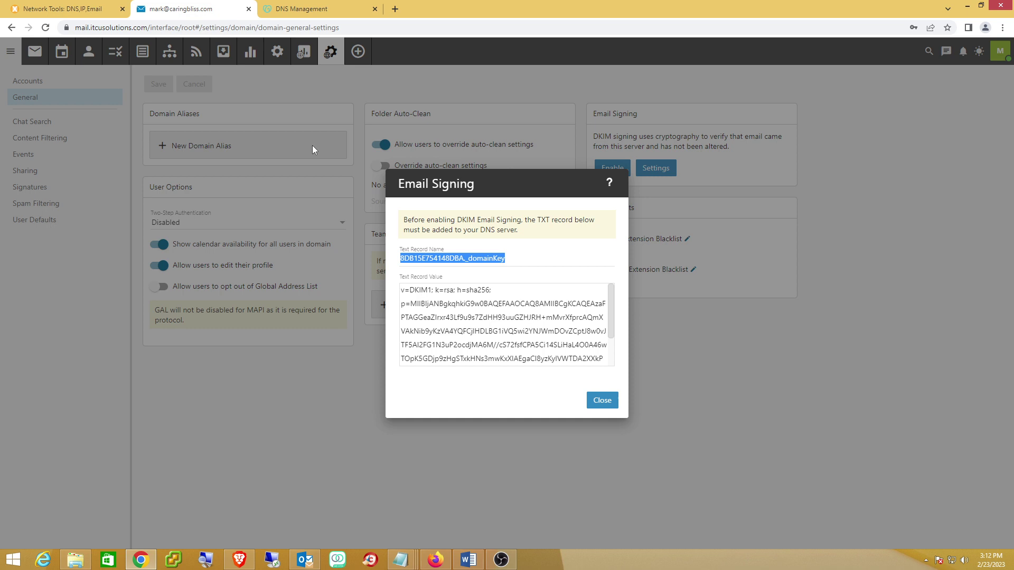
{"action": "left_click_drag", "start_coordinate": [401, 290], "coordinate": [621, 365]}
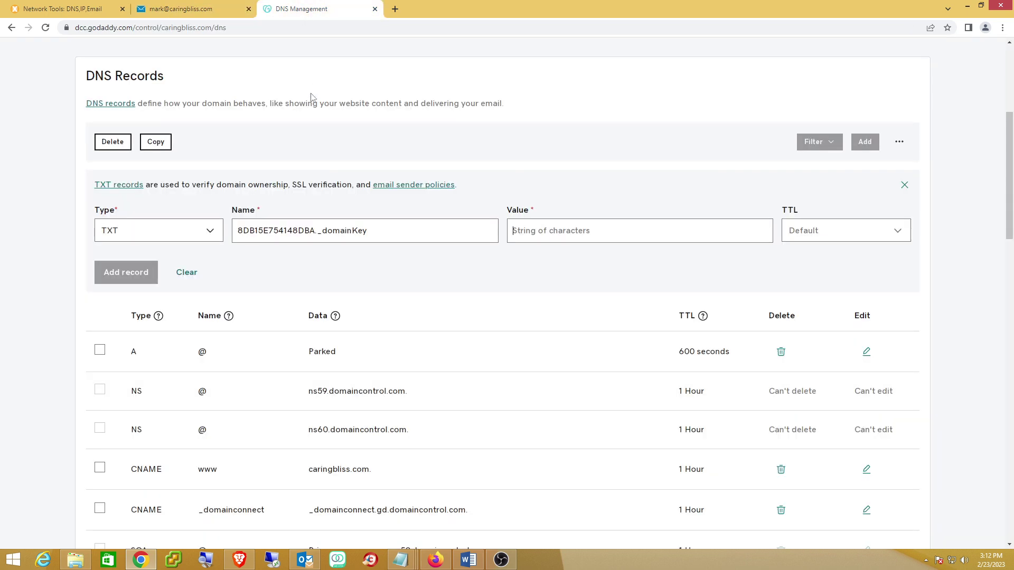
{"action": "left_click", "coordinate": [304, 11]}
{"action": "left_click", "coordinate": [546, 231]}
{"action": "key", "text": "ctrl+v"}
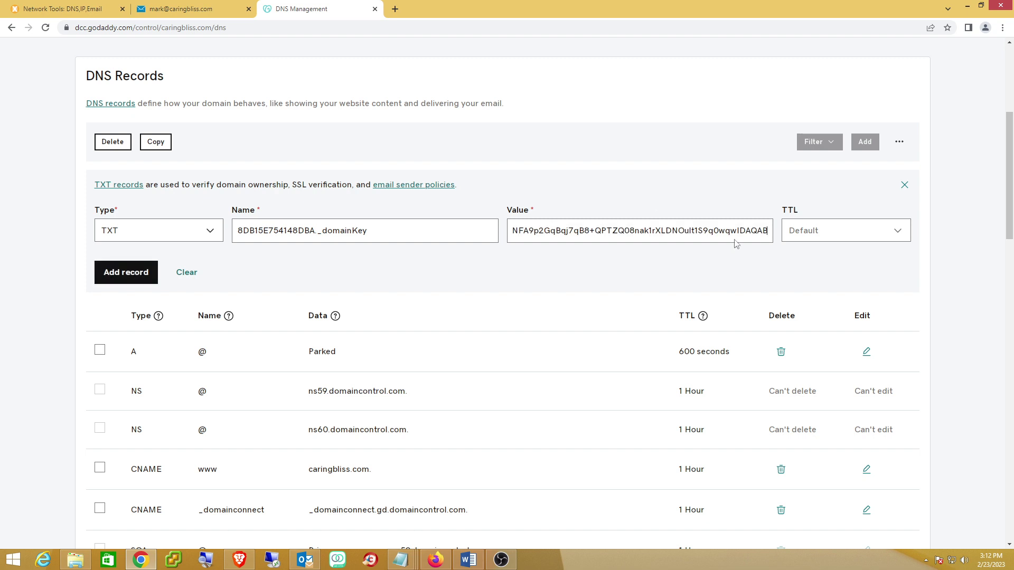
{"action": "left_click", "coordinate": [899, 232]}
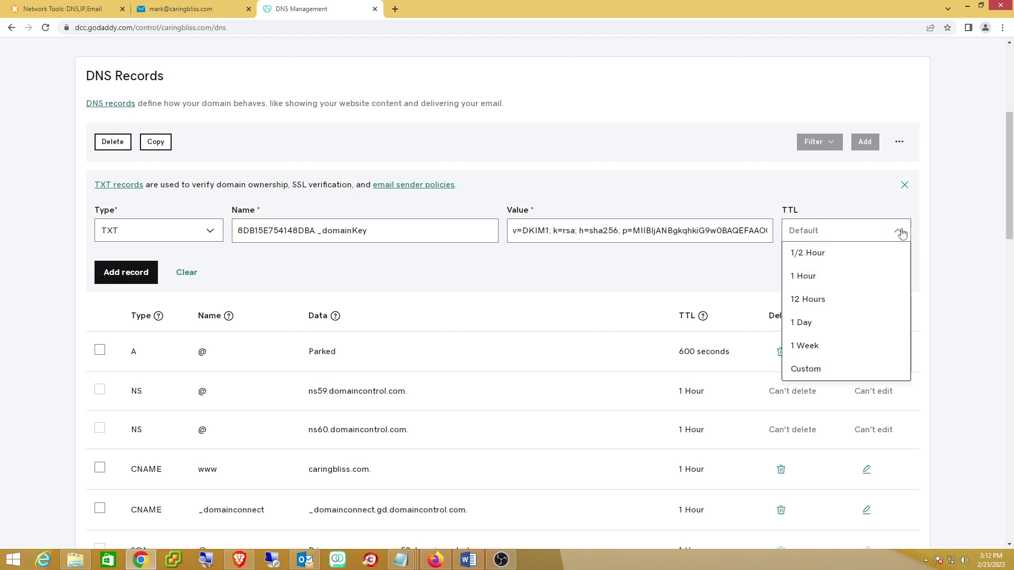
{"action": "left_click", "coordinate": [815, 279]}
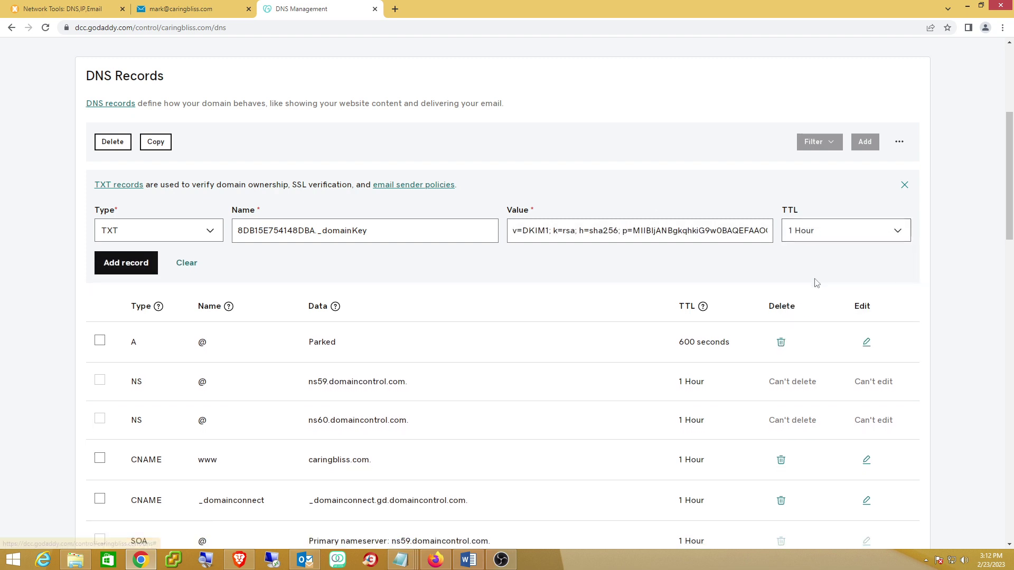
{"action": "left_click", "coordinate": [129, 267]}
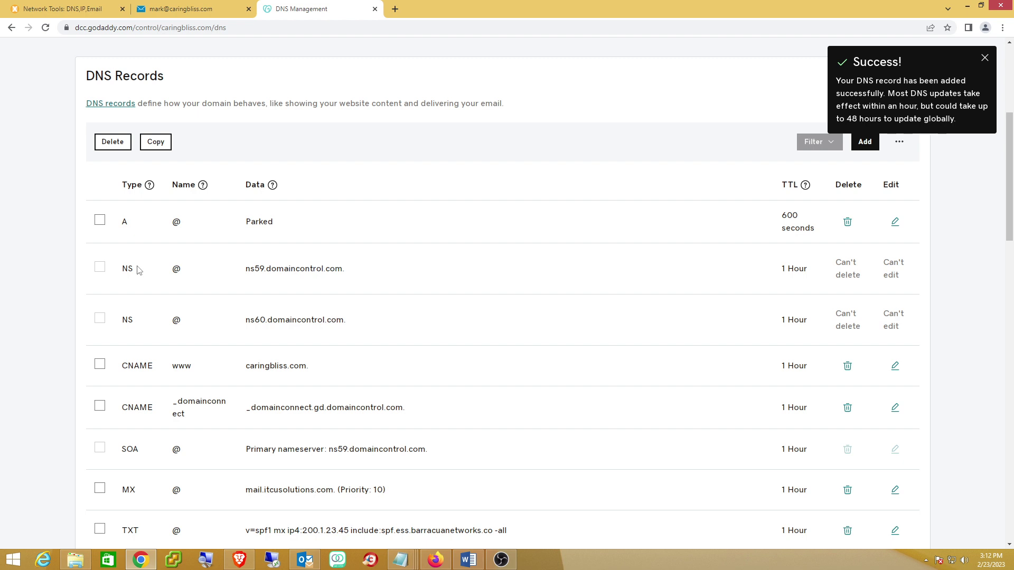
{"action": "left_click", "coordinate": [195, 10]}
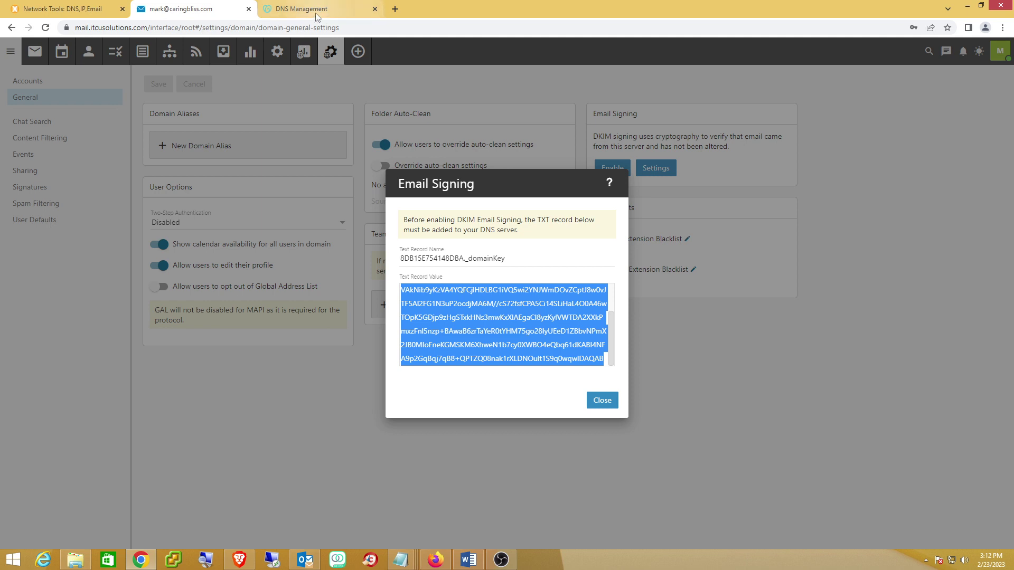
Start a new TXT record named _dmarc and begin its value with 'v=DMARC1;'
{"action": "mouse_move", "coordinate": [310, 13]}
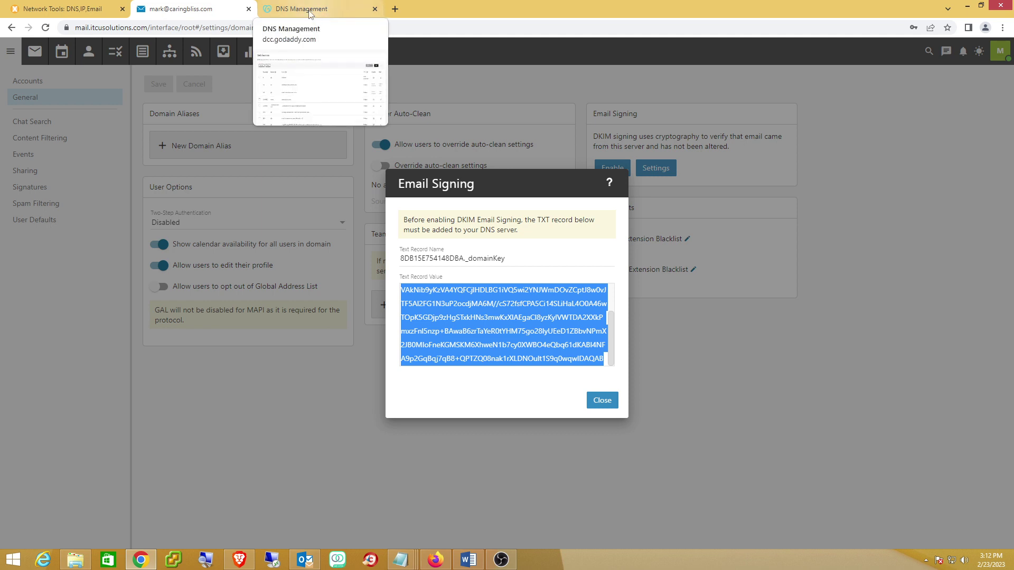
{"action": "left_click", "coordinate": [310, 13]}
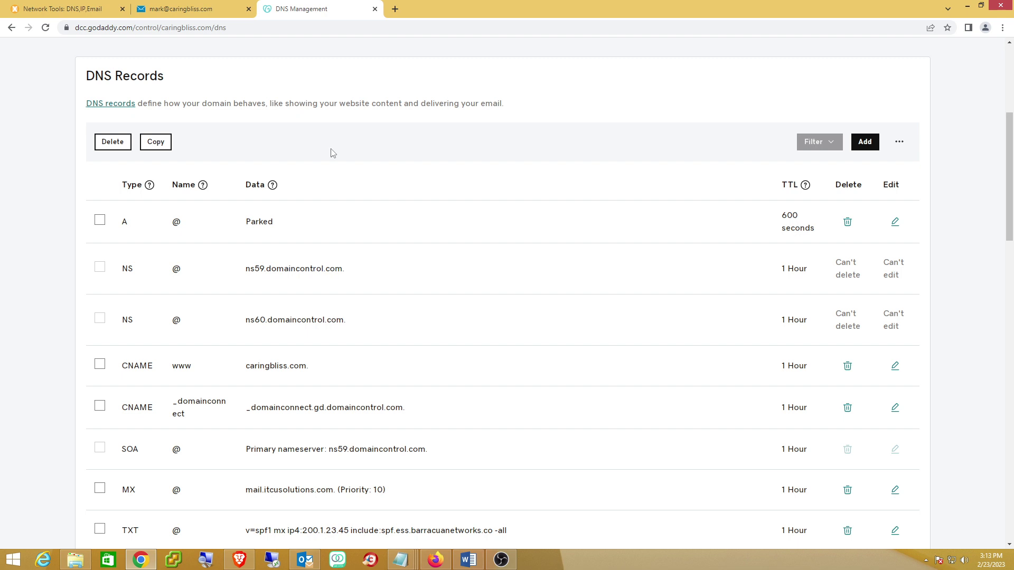
{"action": "left_click", "coordinate": [864, 143]}
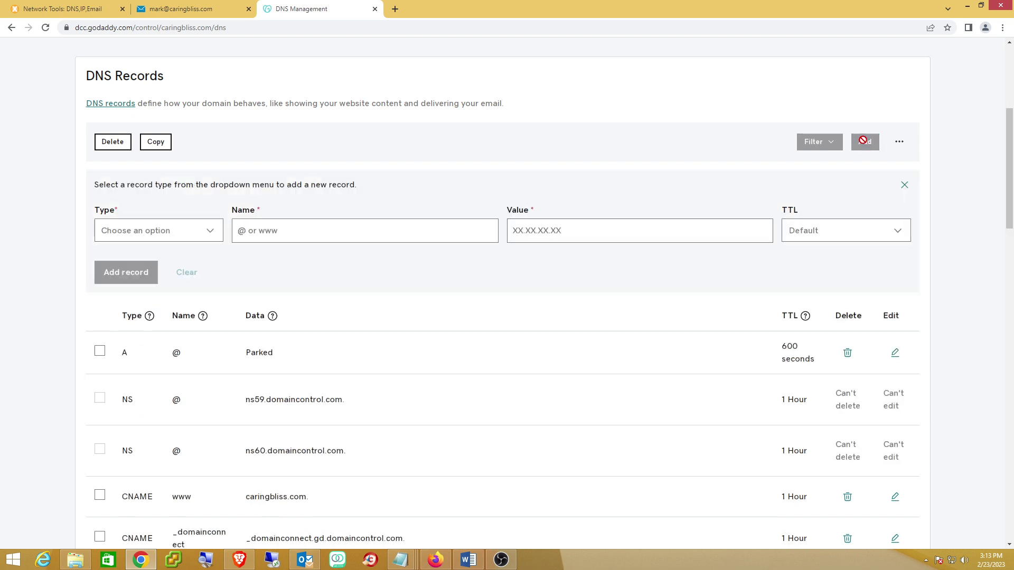
{"action": "left_click", "coordinate": [211, 233]}
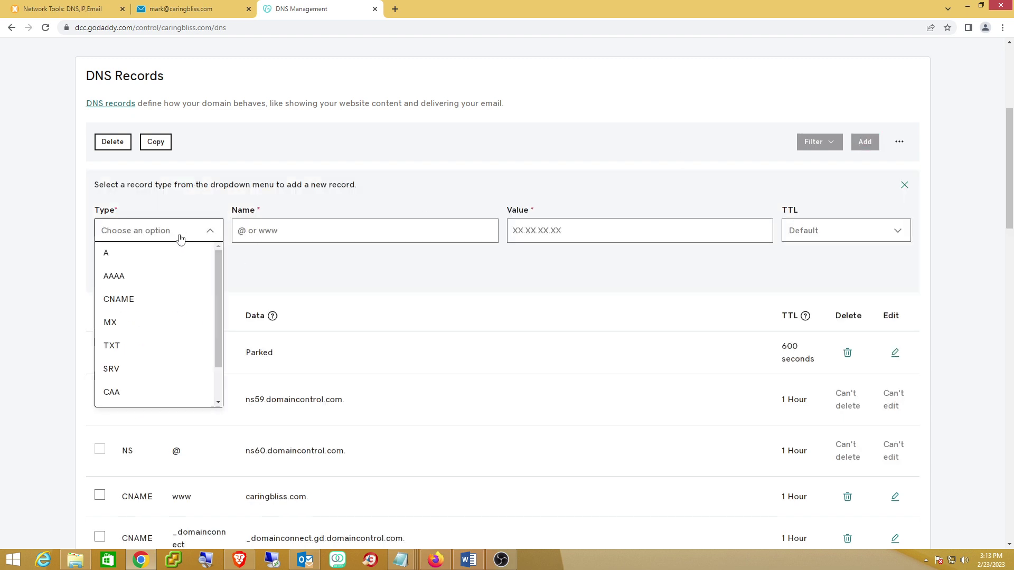
{"action": "left_click", "coordinate": [117, 352]}
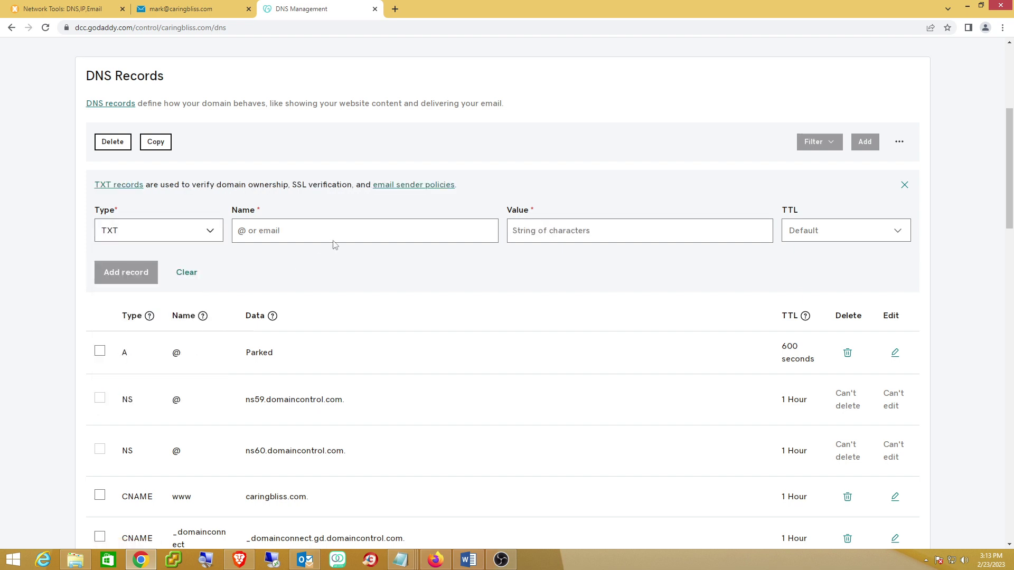
{"action": "type", "text": "_dmarc"}
{"action": "left_click", "coordinate": [575, 232]}
{"action": "type", "text": "v"}
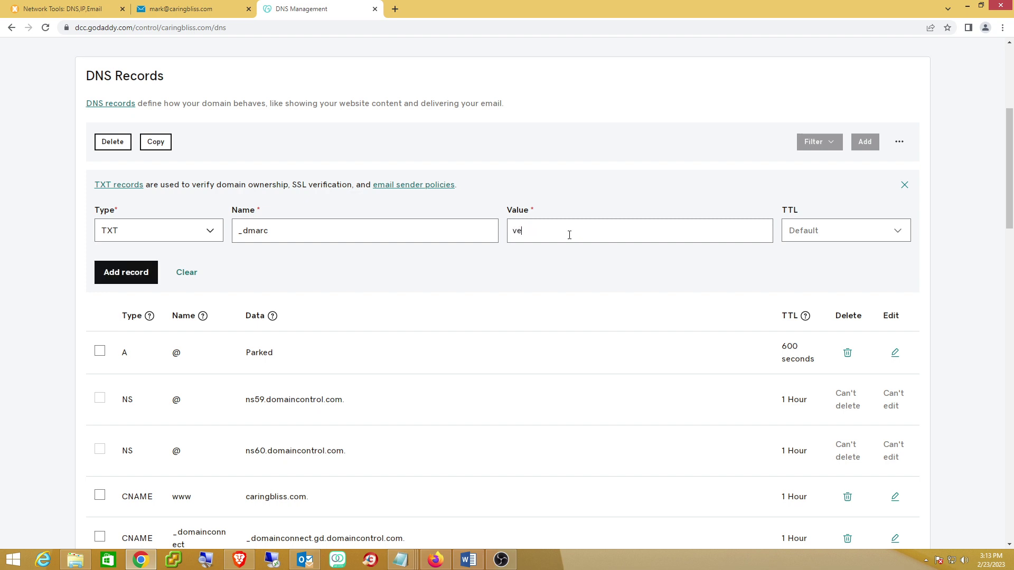
{"action": "type", "text": "=DMARC1;"}
Extend the DMARC value with p=quarantine; fo=1; rua=mailto: plus the reporting e-mail address
{"action": "type", "text": "p=quarantine"}
{"action": "type", "text": "fo="}
{"action": "type", "text": "1; r"}
{"action": "type", "text": "ua"}
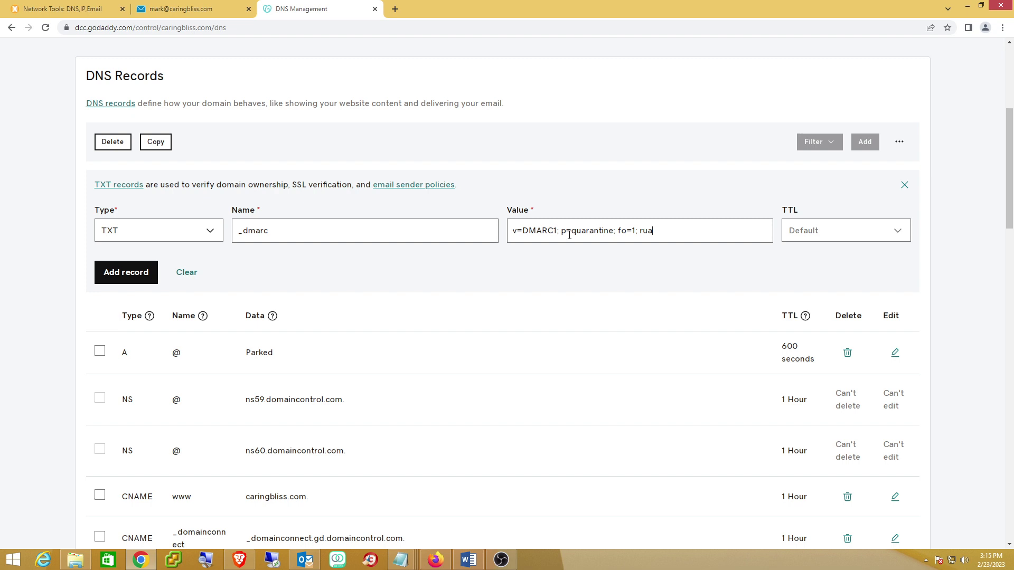
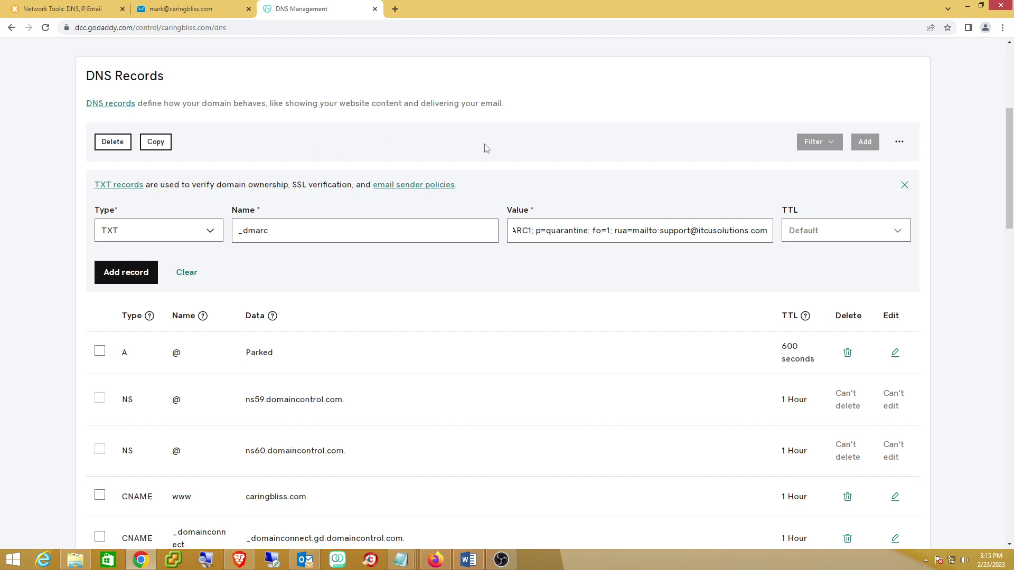
Save the _dmarc TXT record with a 1 Hour TTL and check its row in the list
{"action": "left_click", "coordinate": [897, 235]}
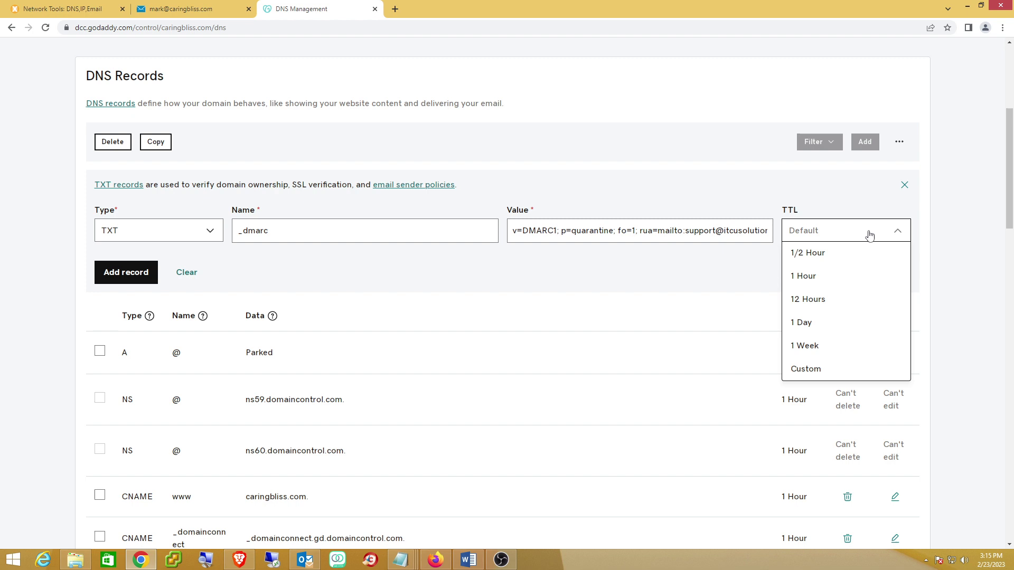
{"action": "left_click", "coordinate": [822, 277]}
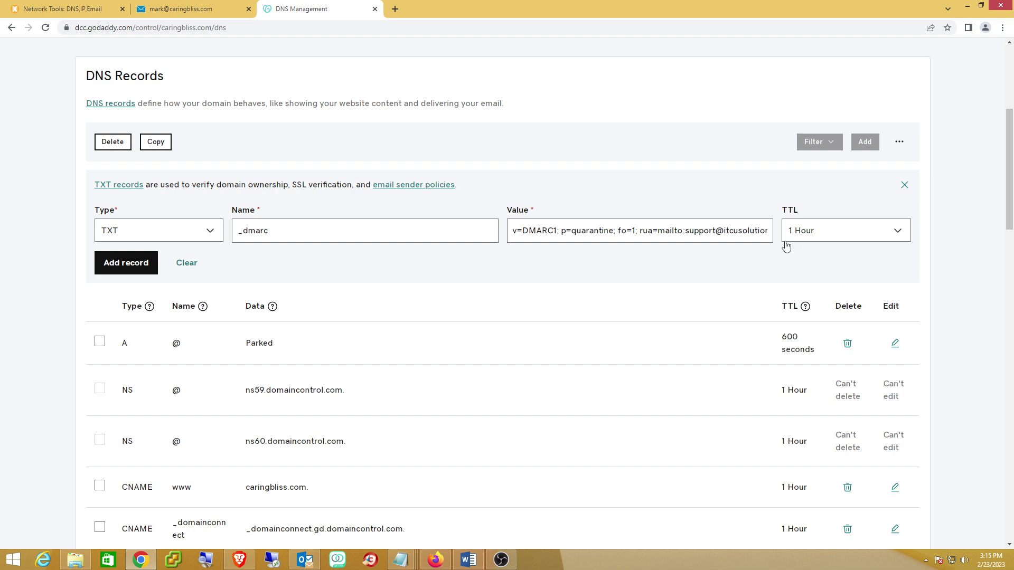
{"action": "scroll", "coordinate": [628, 319], "scroll_direction": "down", "scroll_amount": 1}
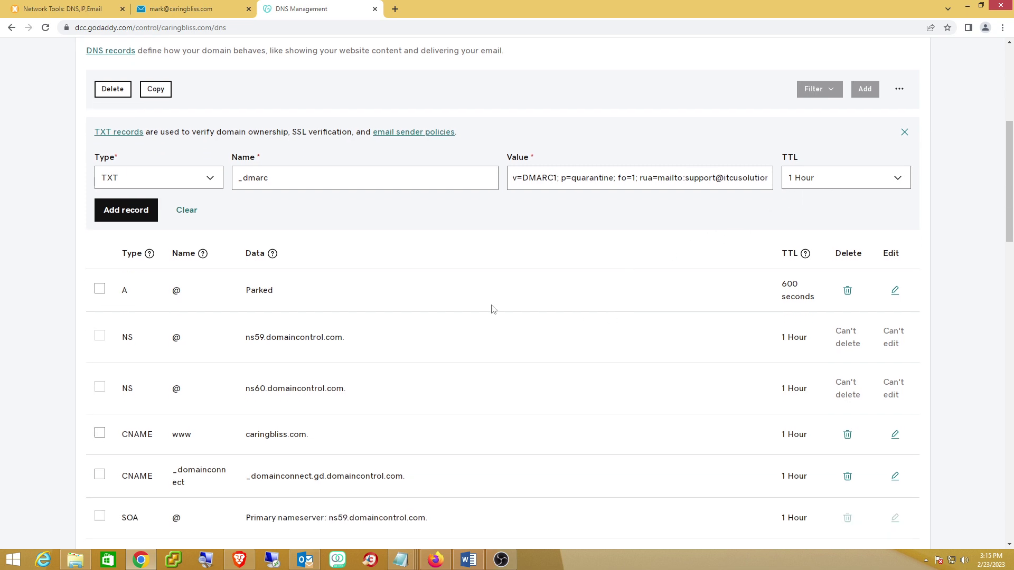
{"action": "left_click", "coordinate": [100, 210]}
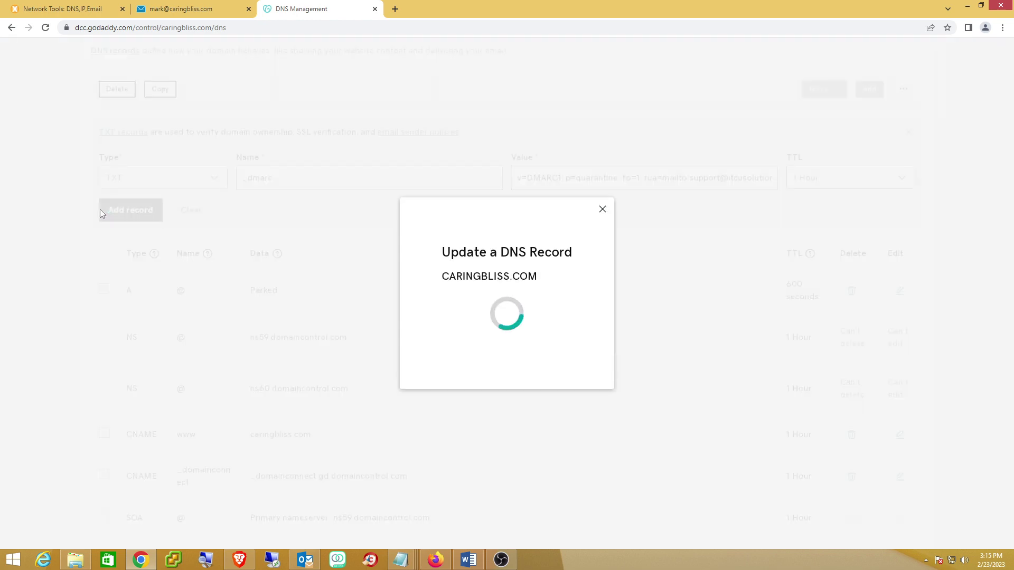
{"action": "scroll", "coordinate": [473, 262], "scroll_direction": "down", "scroll_amount": 3}
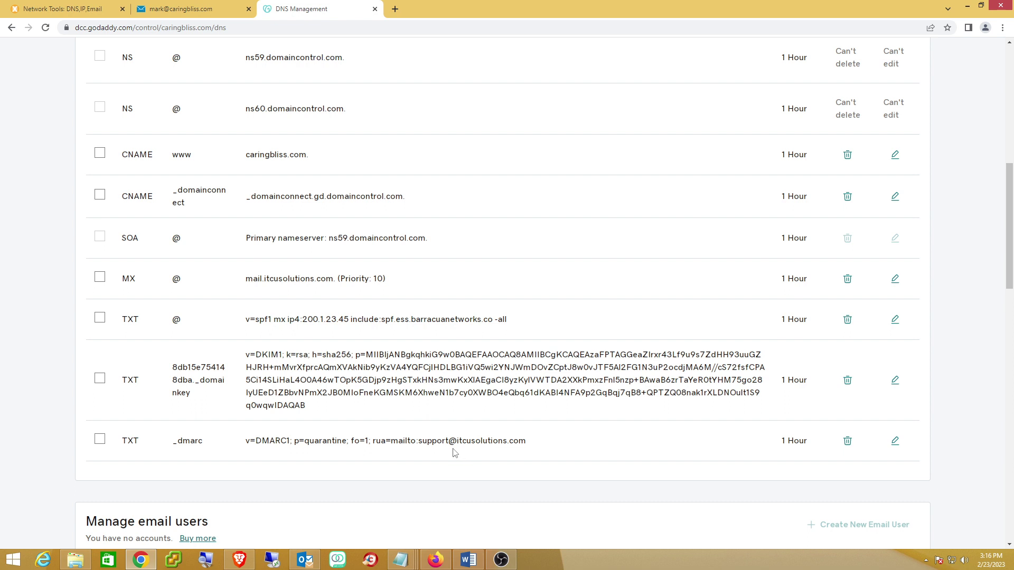
Dismiss SmarterMail's DKIM Email Signing dialog to return to the domain's General settings
{"action": "left_click", "coordinate": [194, 10]}
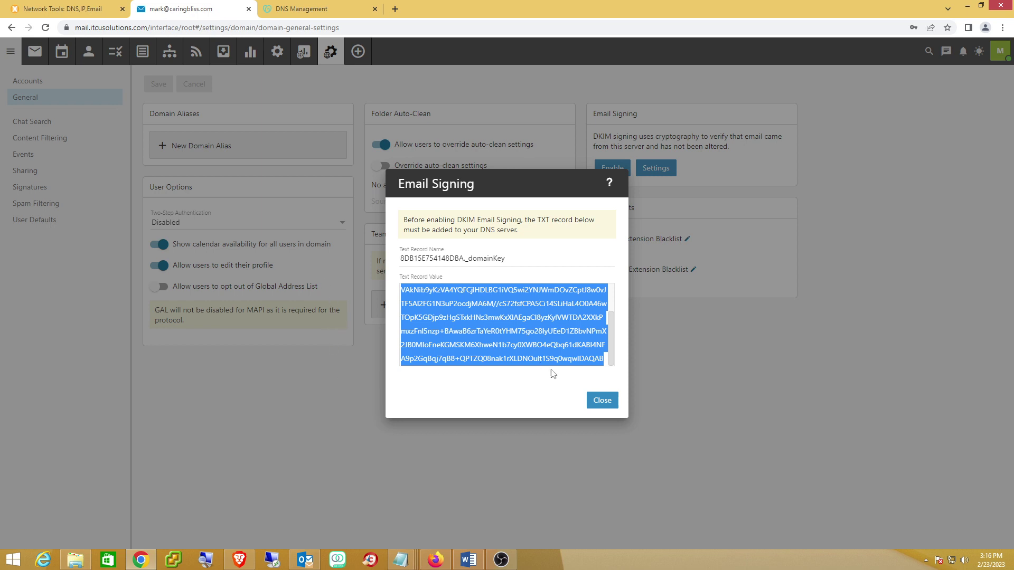
{"action": "left_click", "coordinate": [607, 401]}
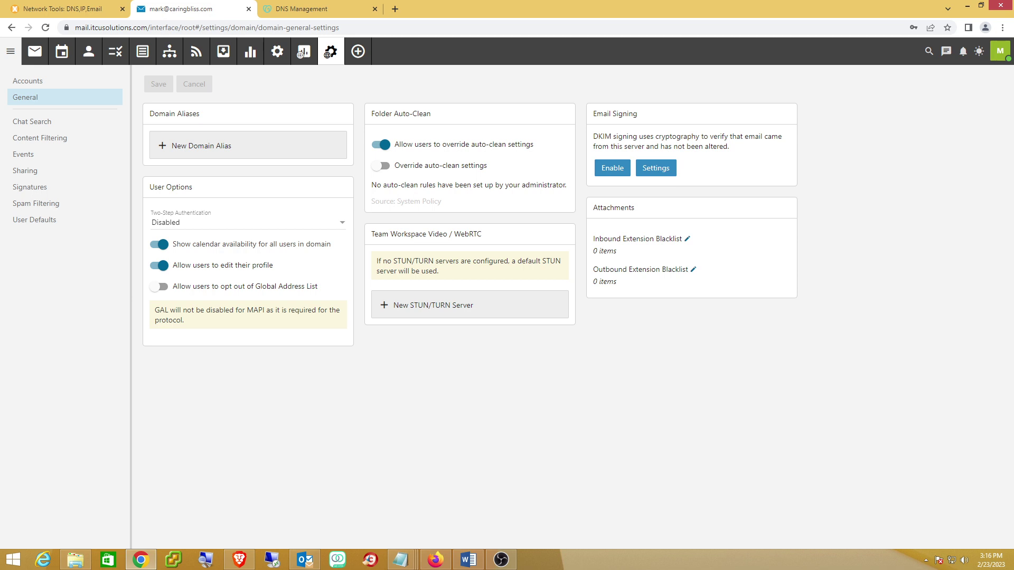
{"action": "key", "text": "alt+Tab"}
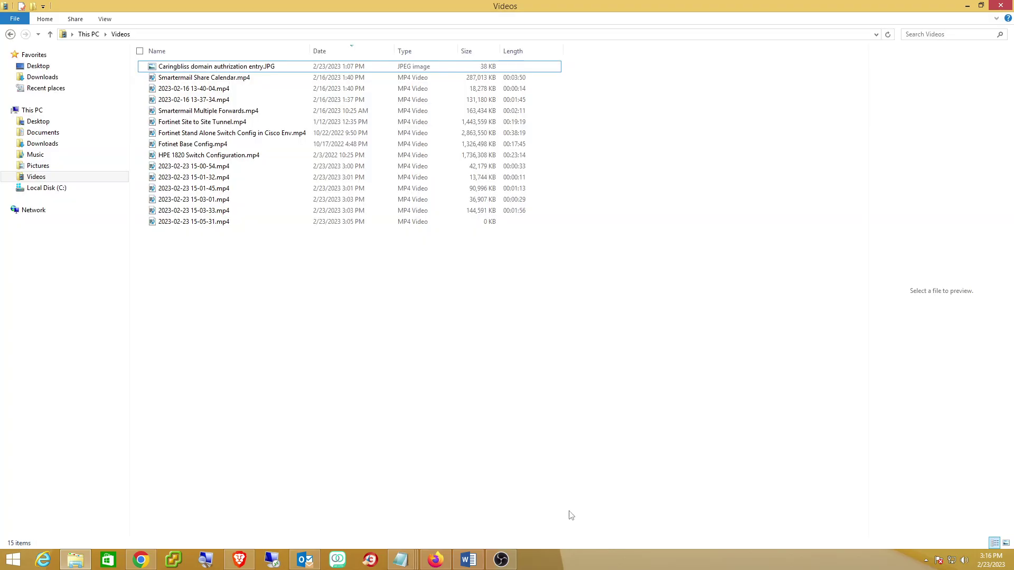
{"action": "double_click", "coordinate": [198, 67]}
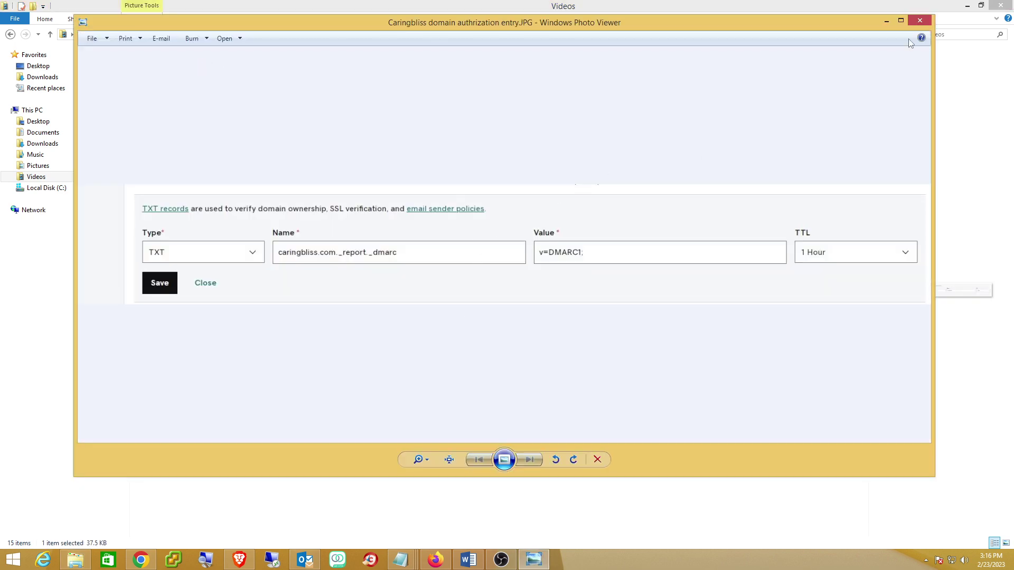
{"action": "left_click", "coordinate": [967, 5]}
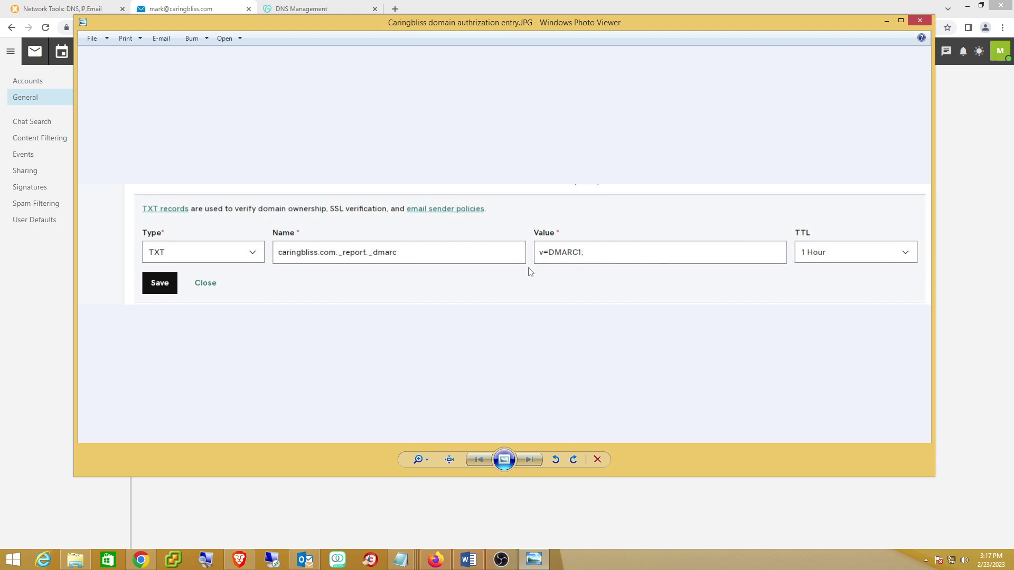
{"action": "left_click", "coordinate": [924, 21]}
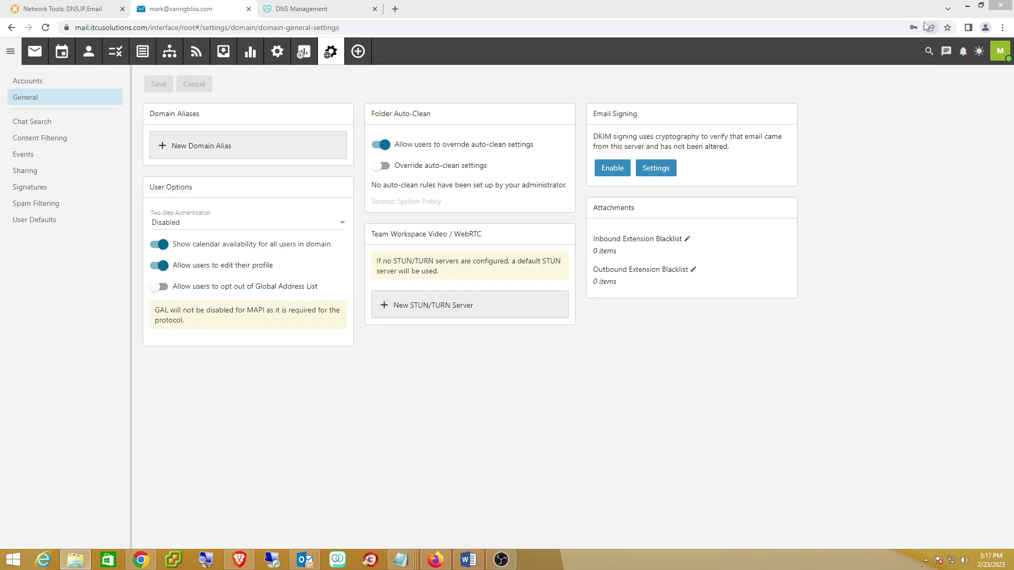
Rerun MxToolbox's DMARC Lookup for caringbliss.com and confirm the v=DMARC1 quarantine record passes all five checks
{"action": "left_click", "coordinate": [52, 10]}
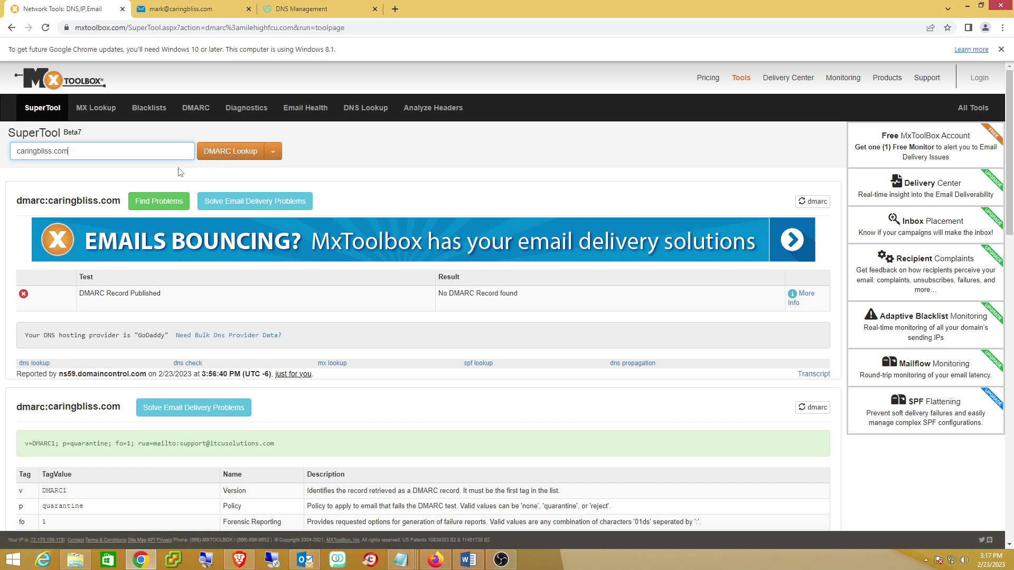
{"action": "triple_click", "coordinate": [138, 156]}
{"action": "key", "text": "Return"}
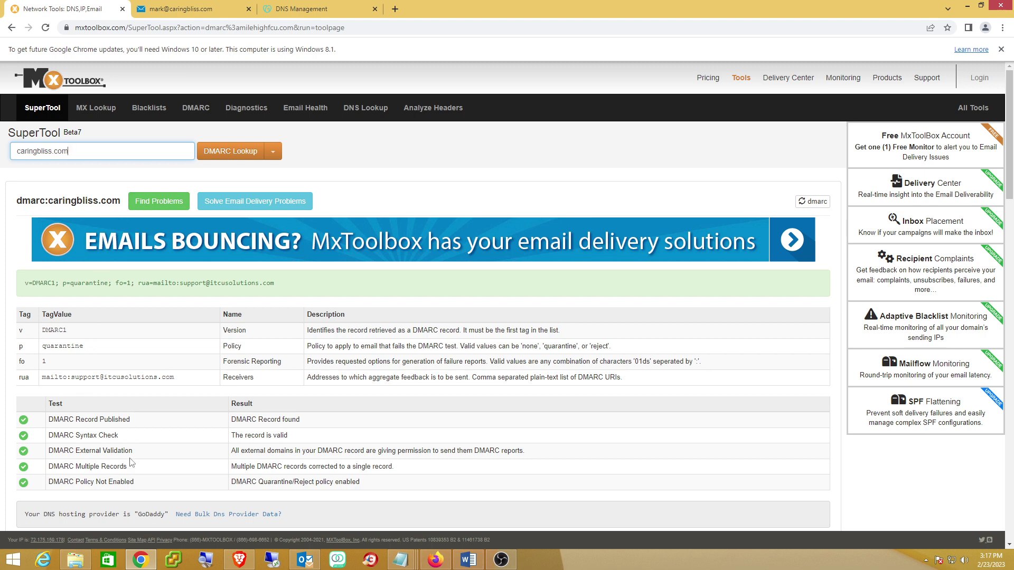
{"action": "scroll", "coordinate": [131, 463], "scroll_direction": "down", "scroll_amount": 2}
{"action": "scroll", "coordinate": [131, 463], "scroll_direction": "down", "scroll_amount": 2}
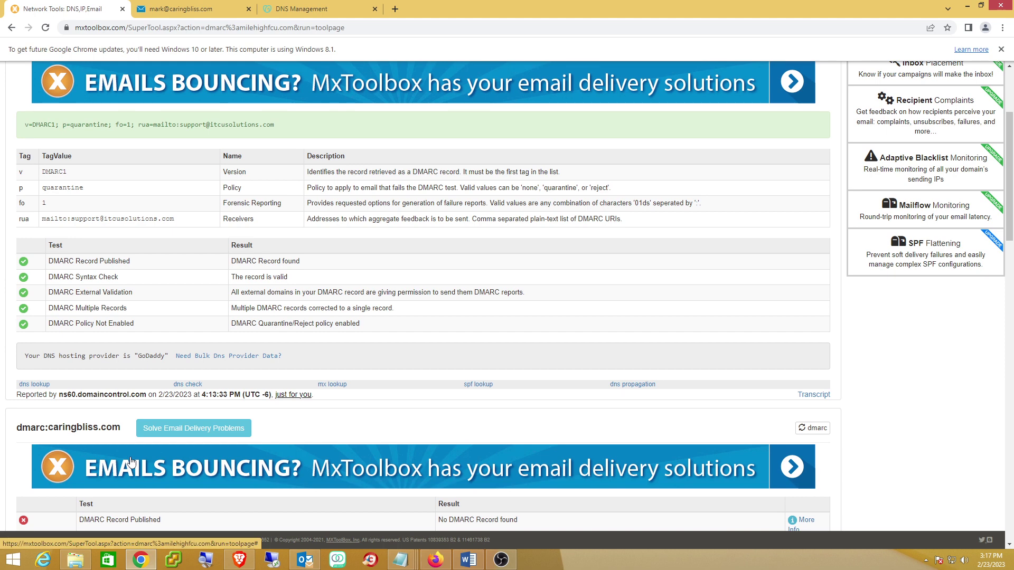
{"action": "scroll", "coordinate": [131, 464], "scroll_direction": "down", "scroll_amount": 1}
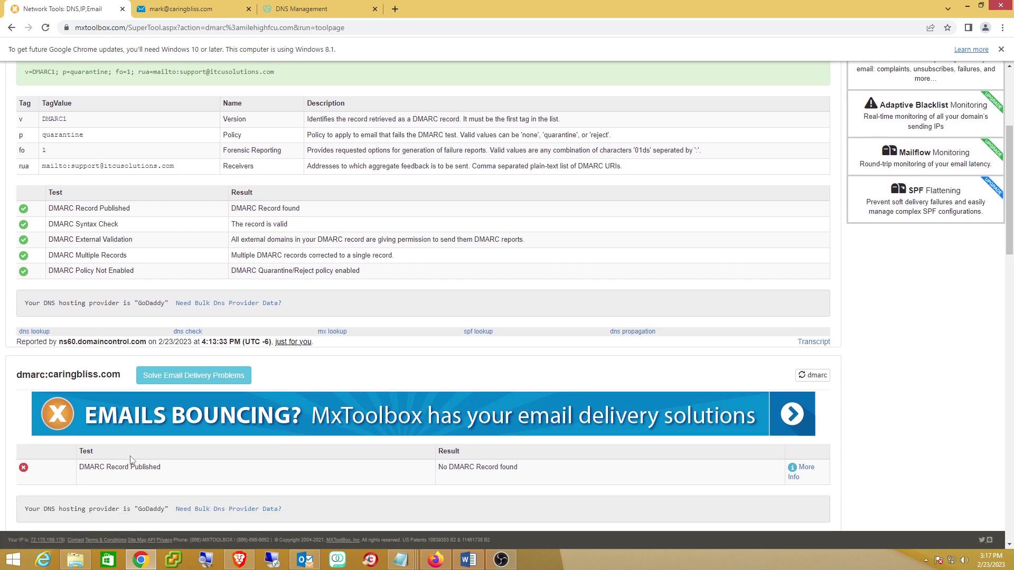
{"action": "scroll", "coordinate": [131, 463], "scroll_direction": "up", "scroll_amount": 1}
{"action": "scroll", "coordinate": [131, 463], "scroll_direction": "up", "scroll_amount": 2}
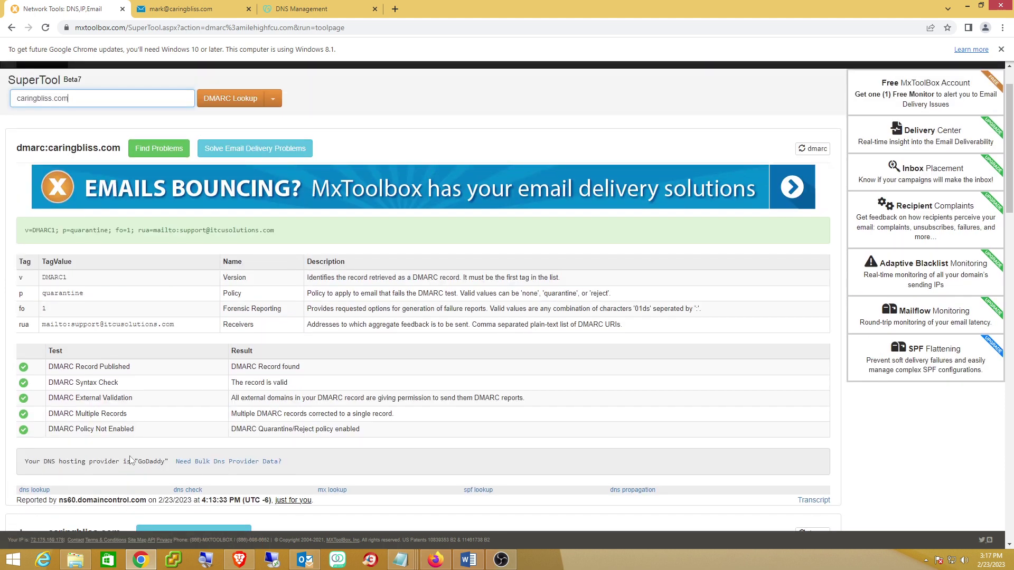
{"action": "scroll", "coordinate": [153, 449], "scroll_direction": "up", "scroll_amount": 1}
{"action": "scroll", "coordinate": [153, 449], "scroll_direction": "down", "scroll_amount": 5}
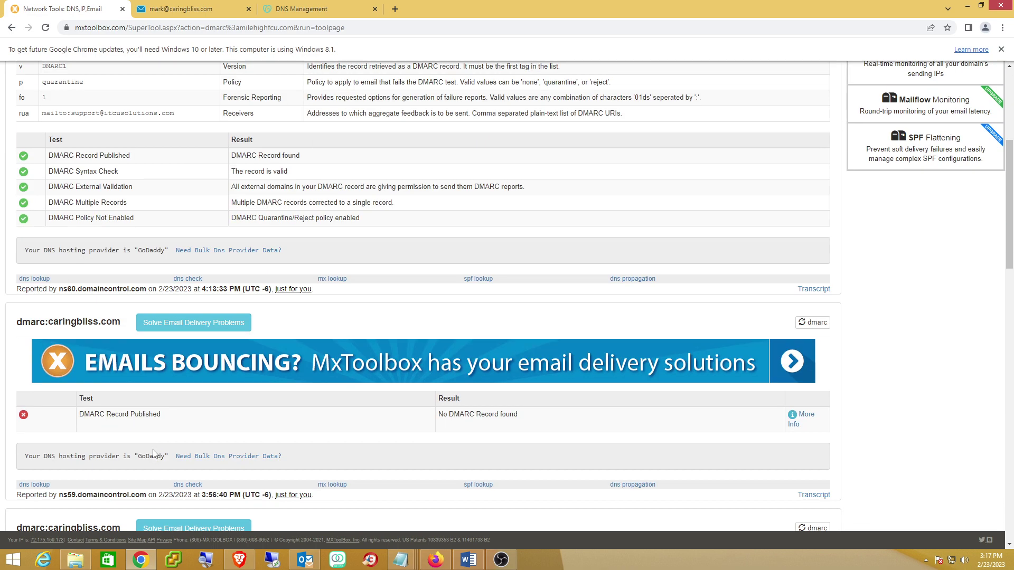
{"action": "scroll", "coordinate": [225, 429], "scroll_direction": "up", "scroll_amount": 5}
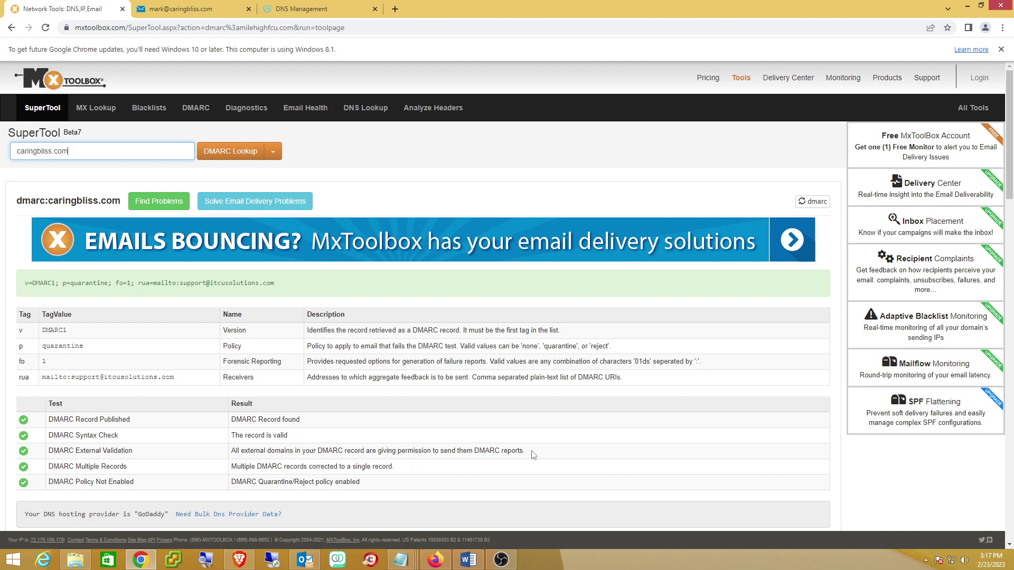
{"action": "left_click_drag", "start_coordinate": [525, 452], "coordinate": [294, 452]}
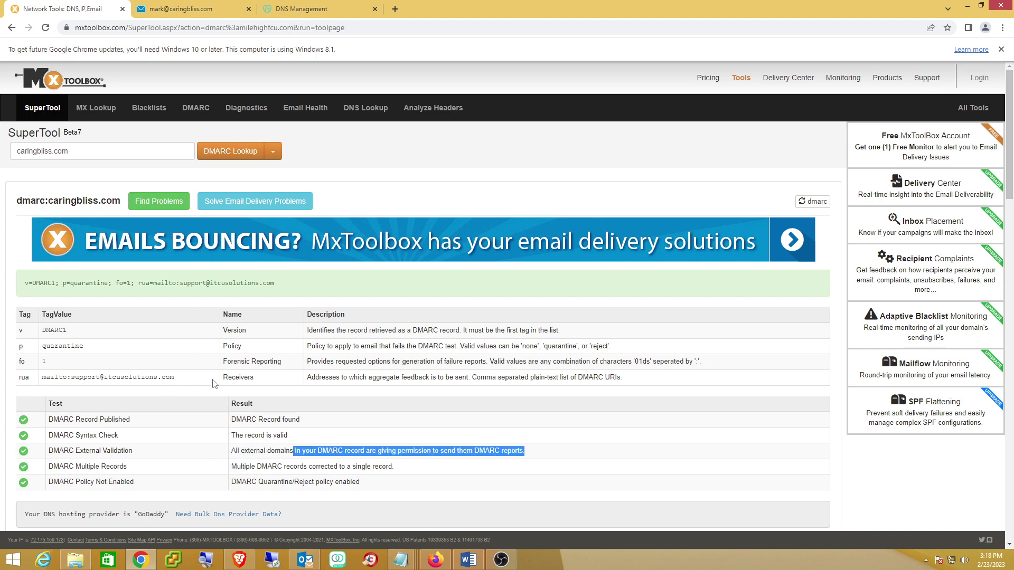
{"action": "left_click_drag", "start_coordinate": [213, 378], "coordinate": [87, 377]}
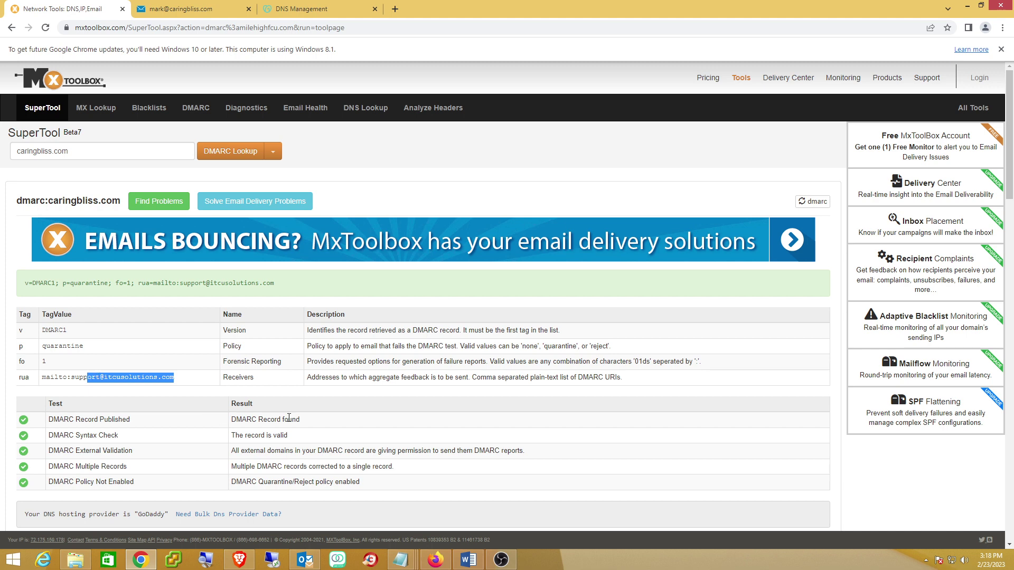